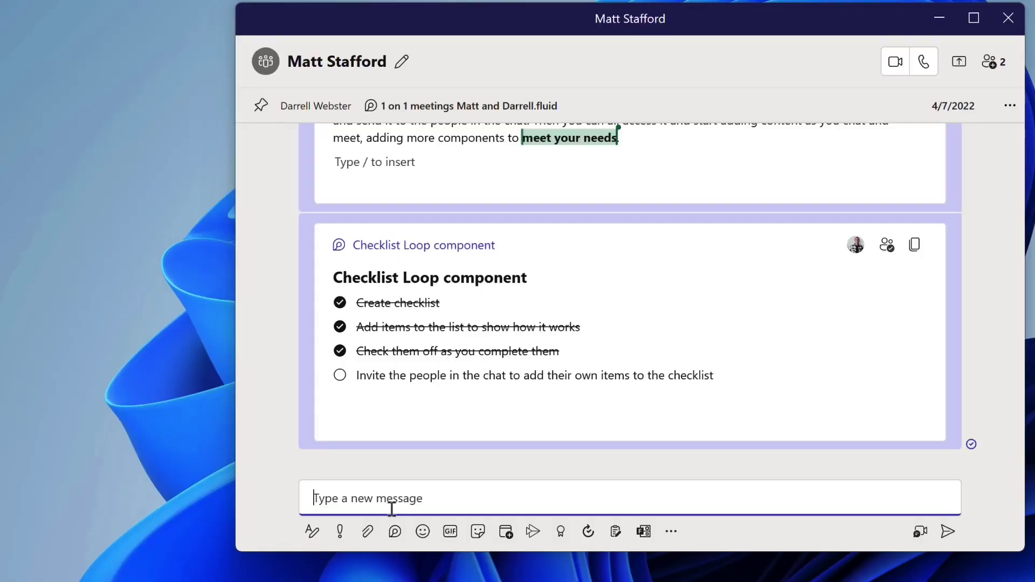
Insert a Loop Table component from the Loop components list.
left_click(395, 532)
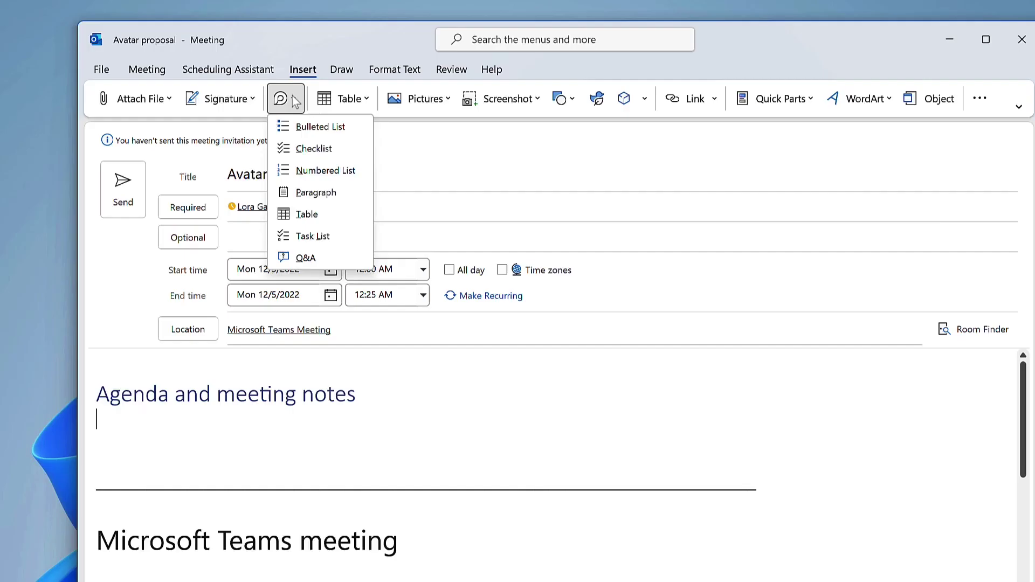
left_click(307, 215)
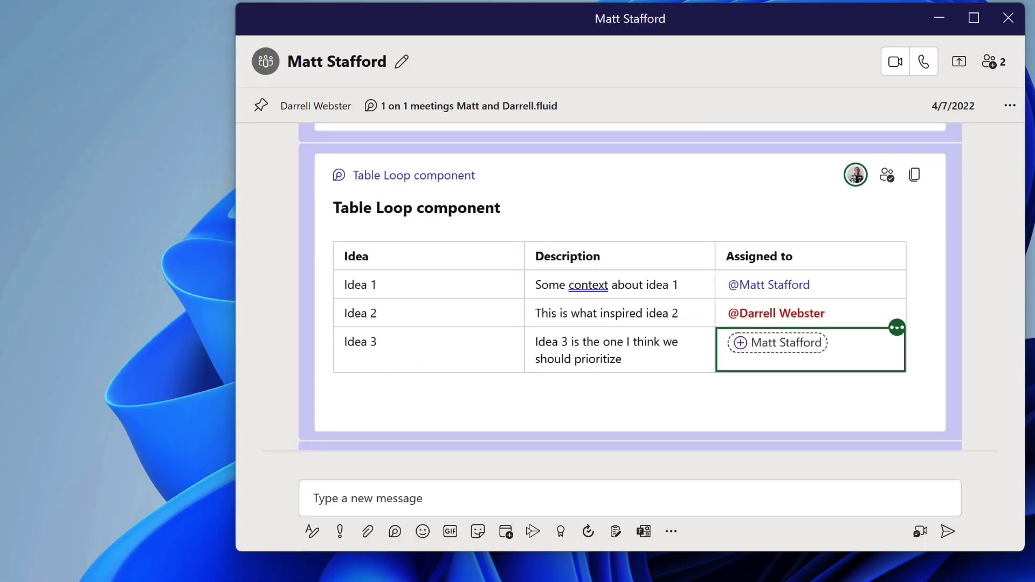
scroll(981, 293, "down", 3)
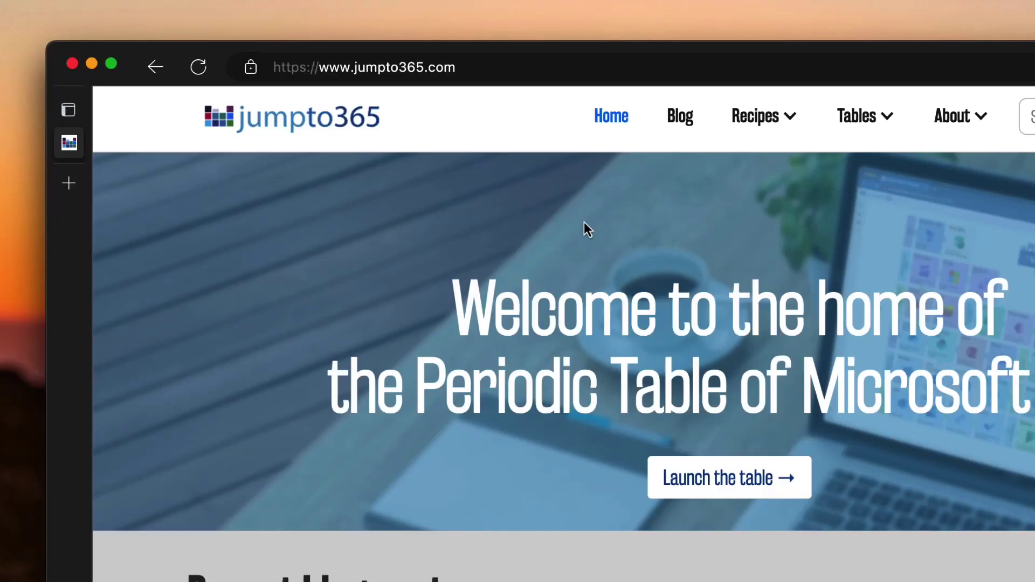
Reload the jumpto365 Periodic Table of Microsoft home page in the browser.
left_click(731, 486)
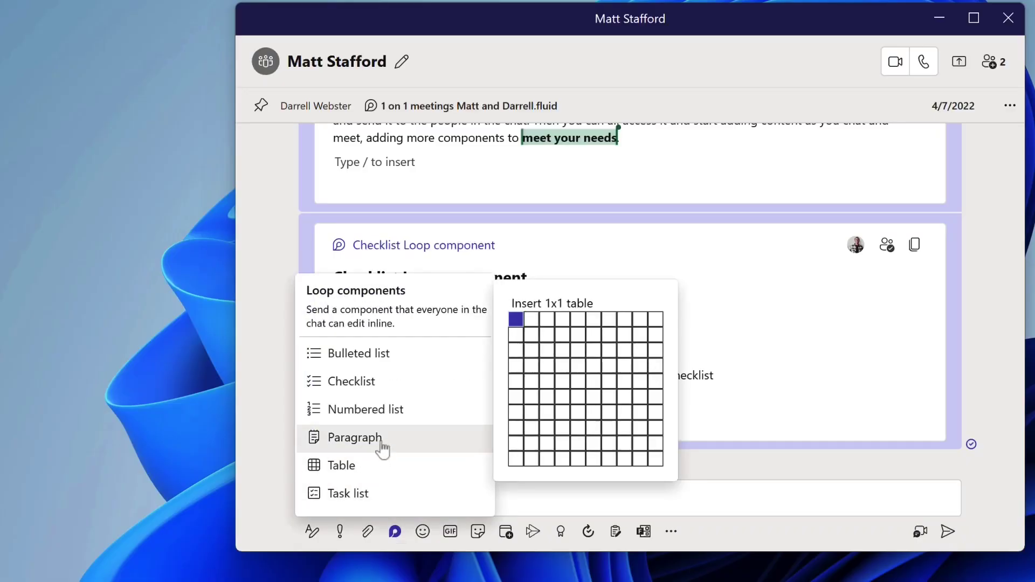
Send a Loop paragraph explaining that sharing a component creates a flexible page.
left_click(381, 447)
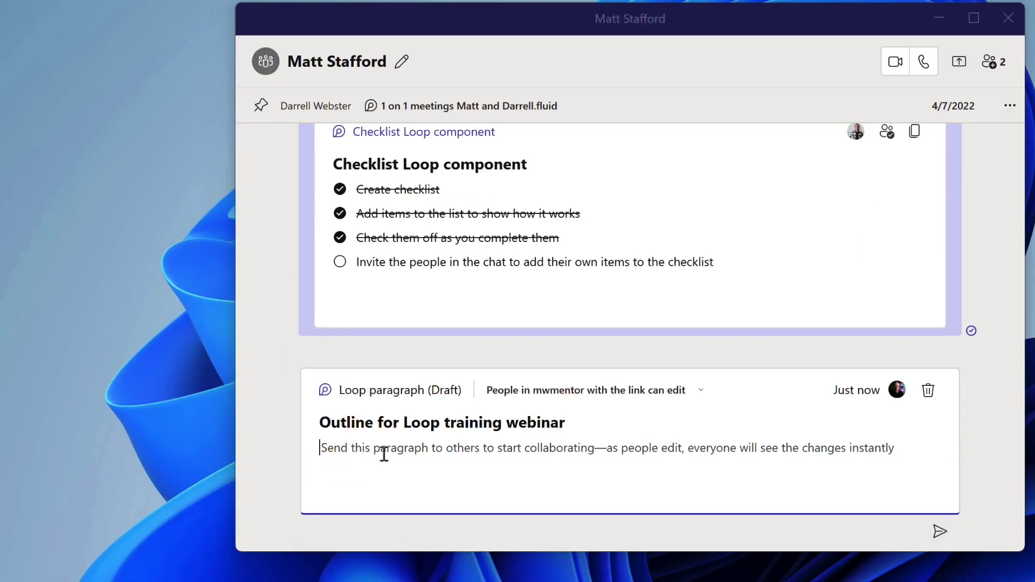
type("It doesn't matter what you start with. Sh")
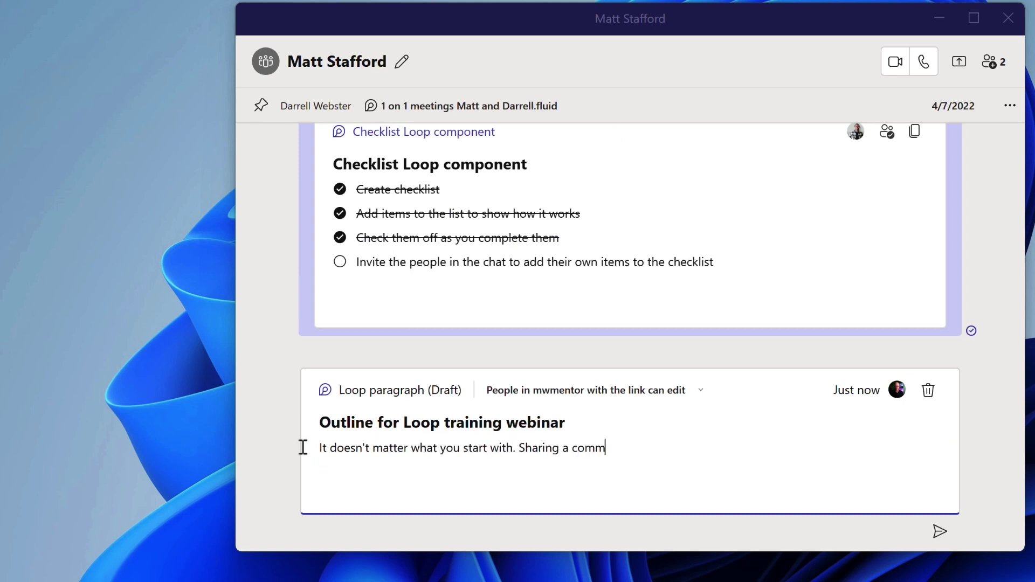
type("aring a component creates a page which becomes our f")
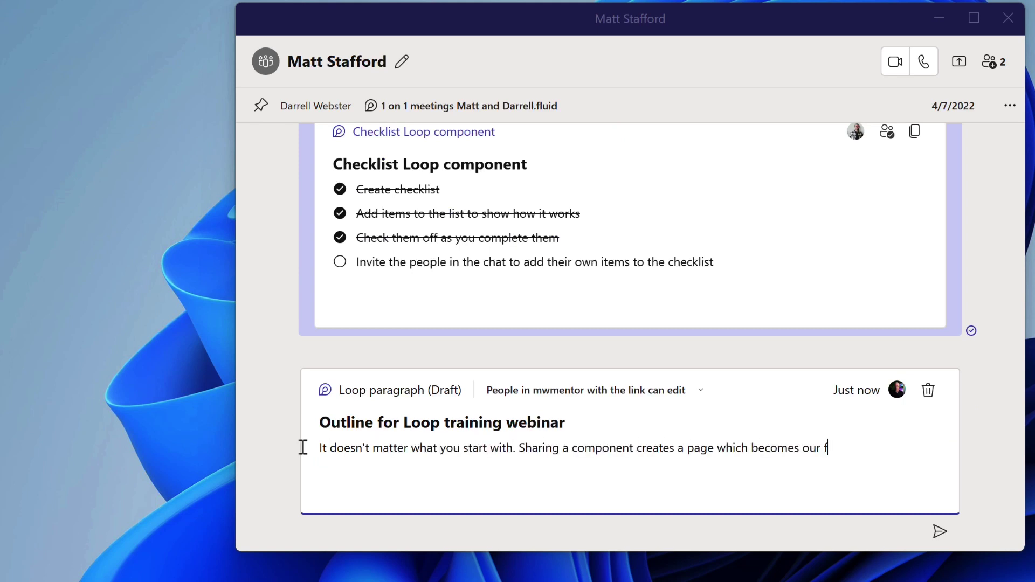
type("lexible canvas for more components.")
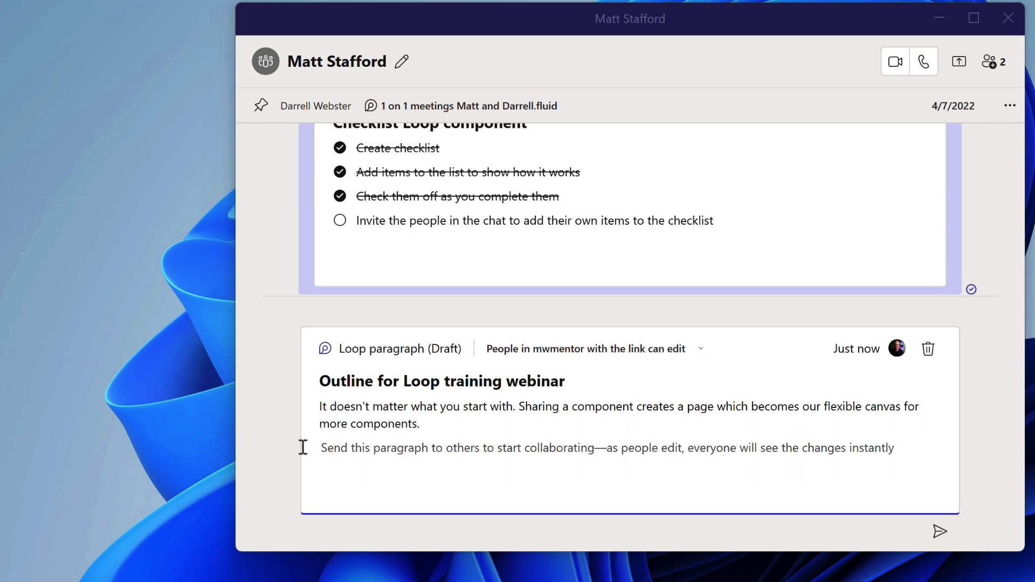
left_click(940, 532)
Add a 'Bulleted list' bullet item below the outline text.
left_click(326, 372)
type("/")
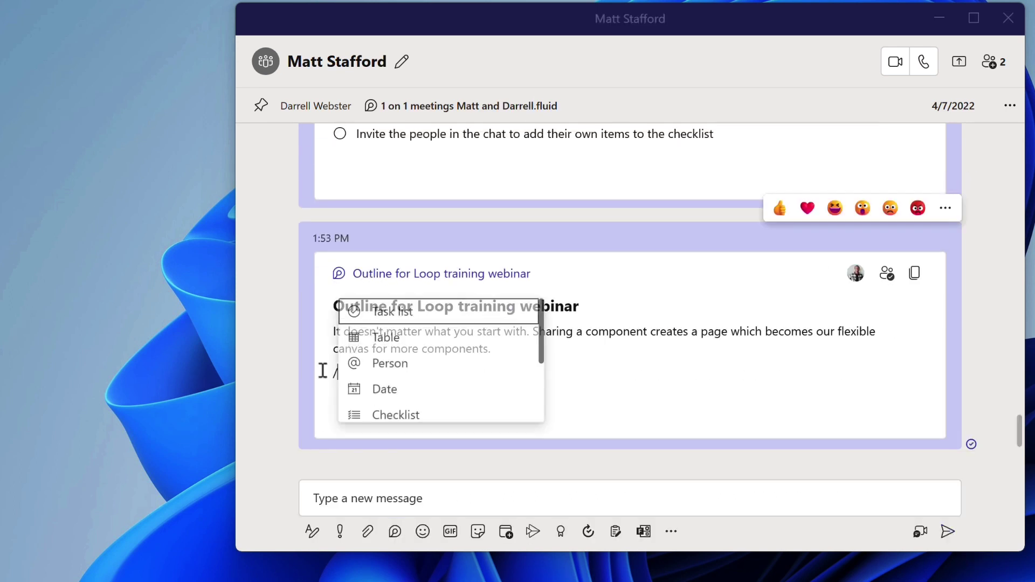
scroll(452, 372, "down", 4)
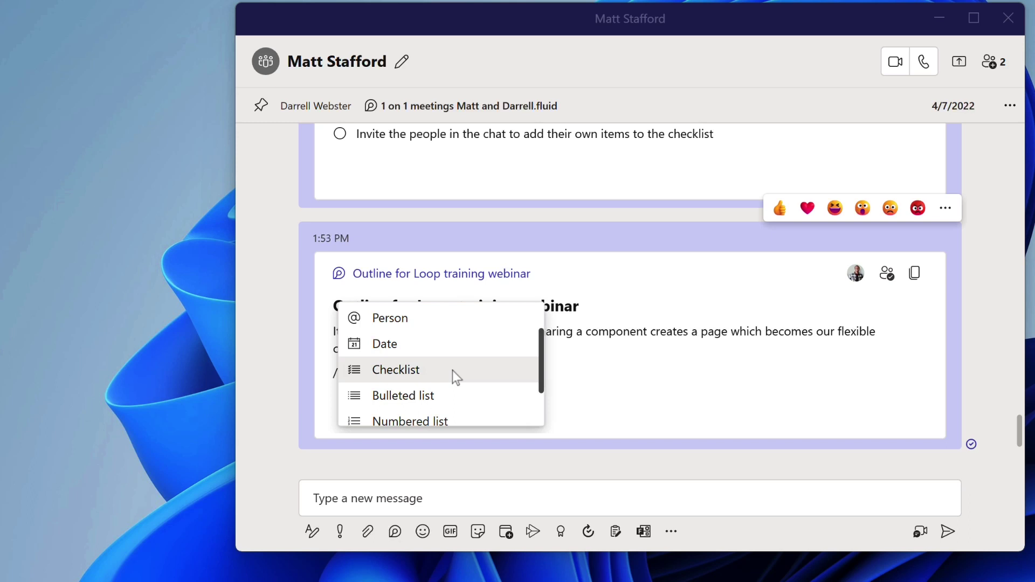
scroll(455, 374, "up", 4)
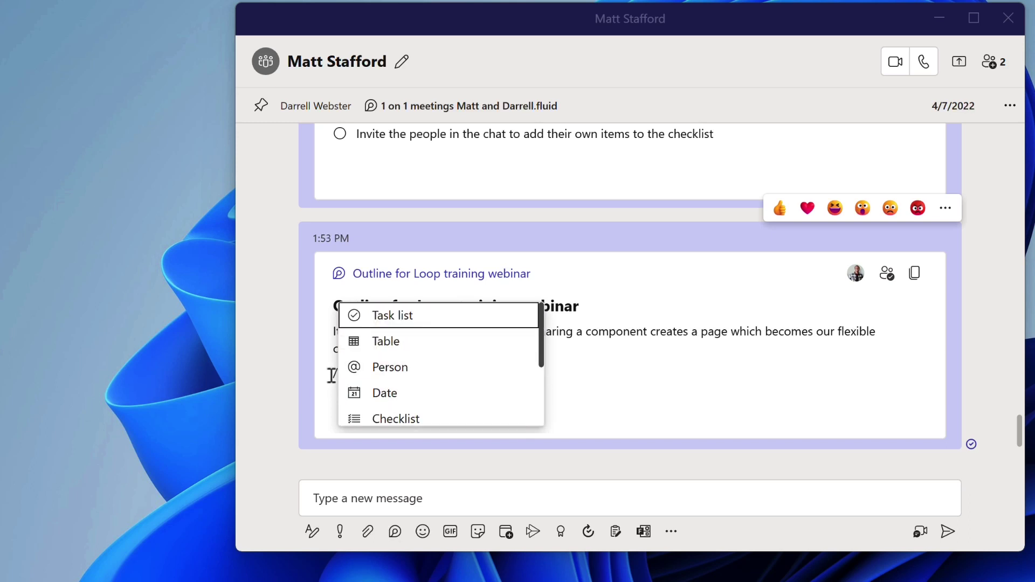
type("ch")
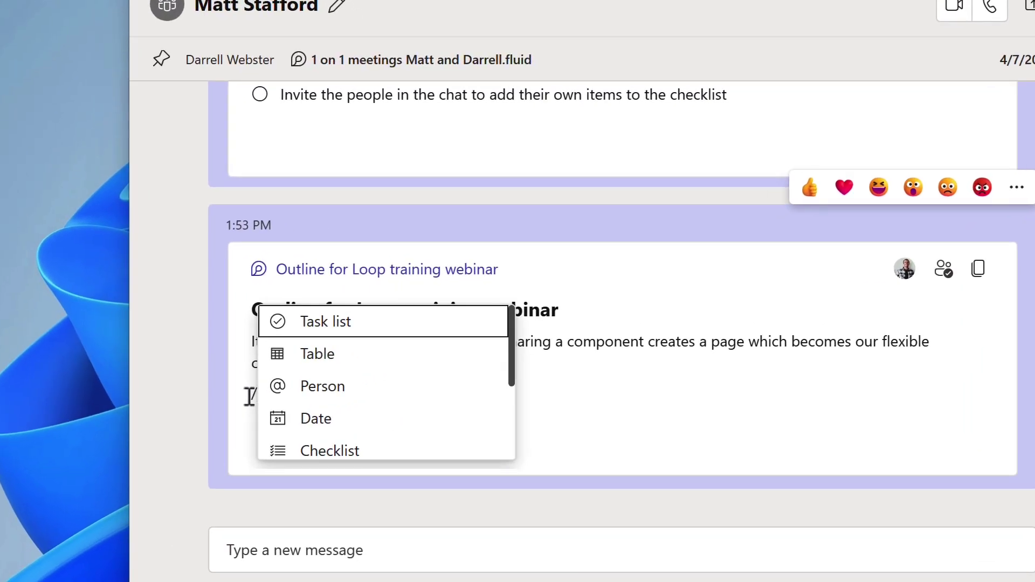
type("c")
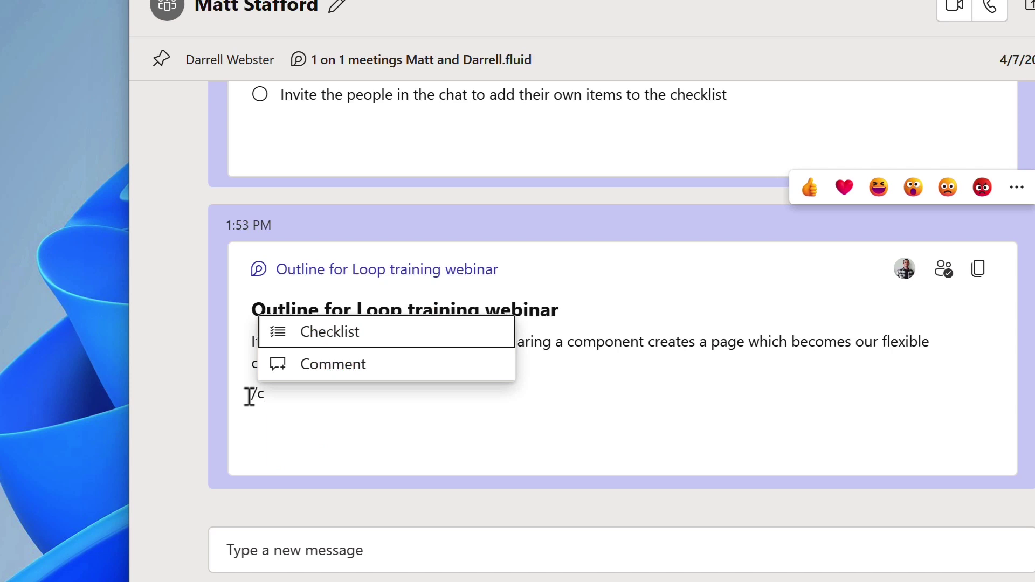
type("h")
key("BackSpace")
key("BackSpace")
key("BackSpace")
type("/")
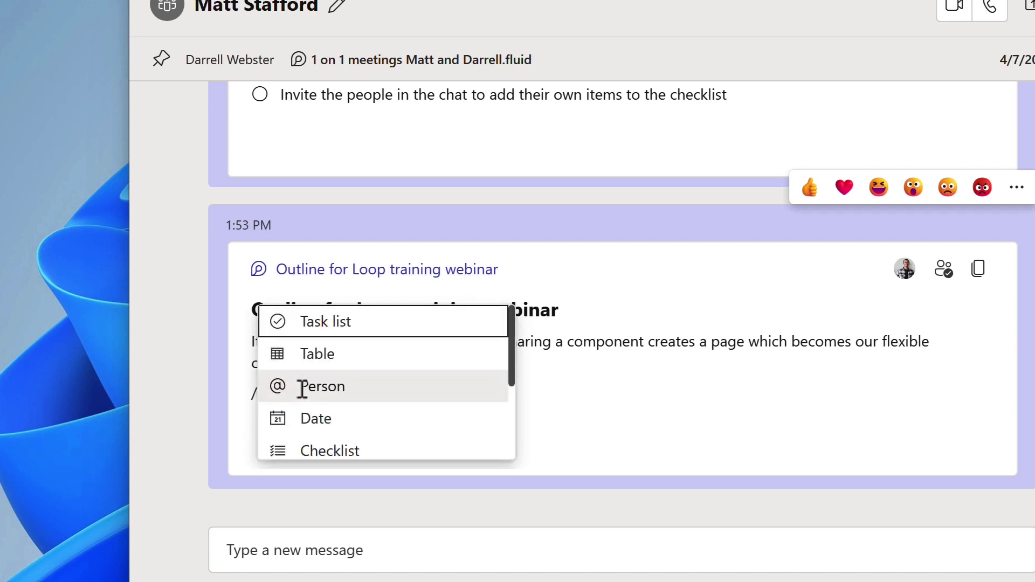
type("bu")
key("Return")
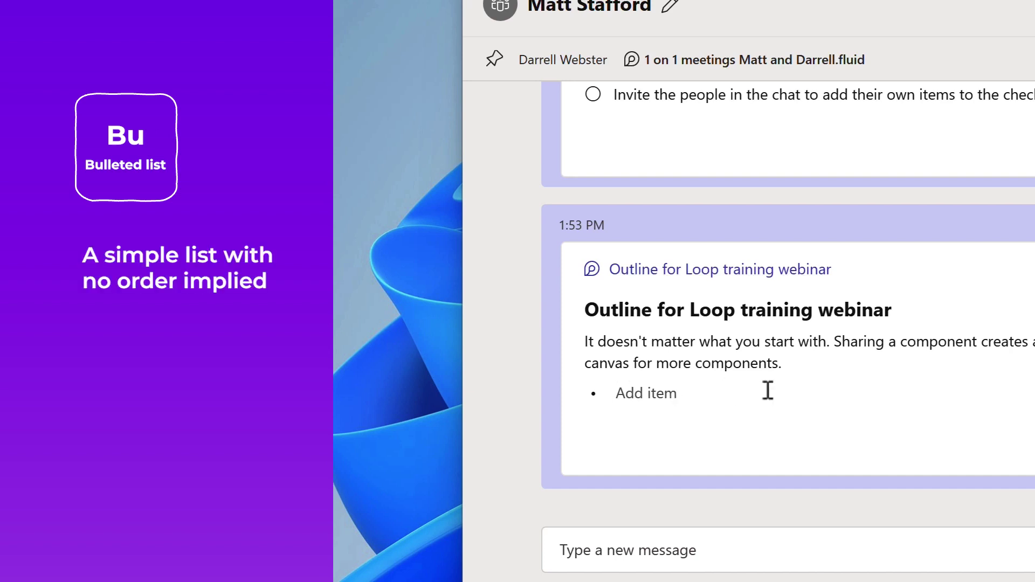
type("Bulleted list")
key("Return")
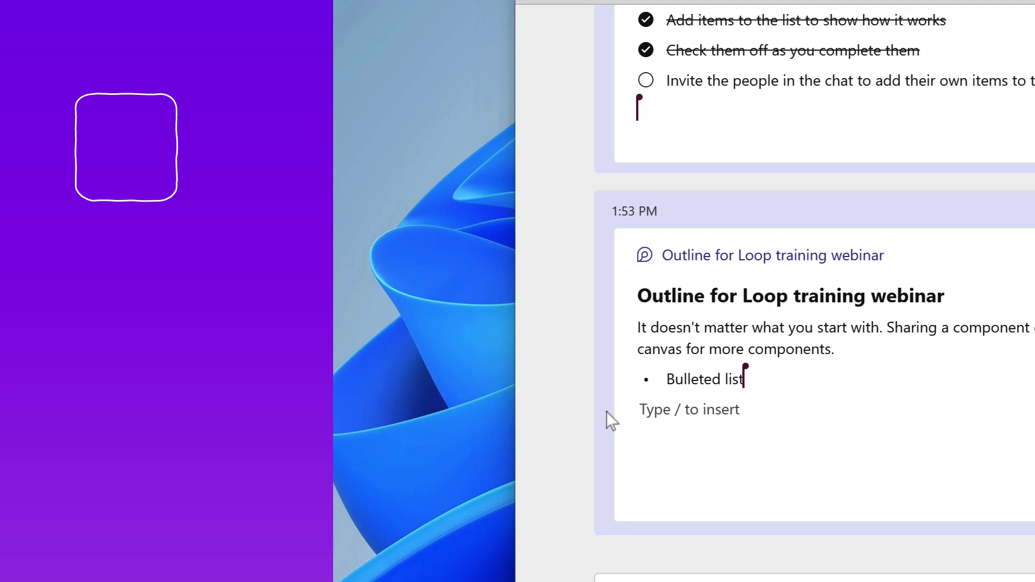
Add a numbered list and a checklist starting with 'This thing'.
type("/n")
key("Return")
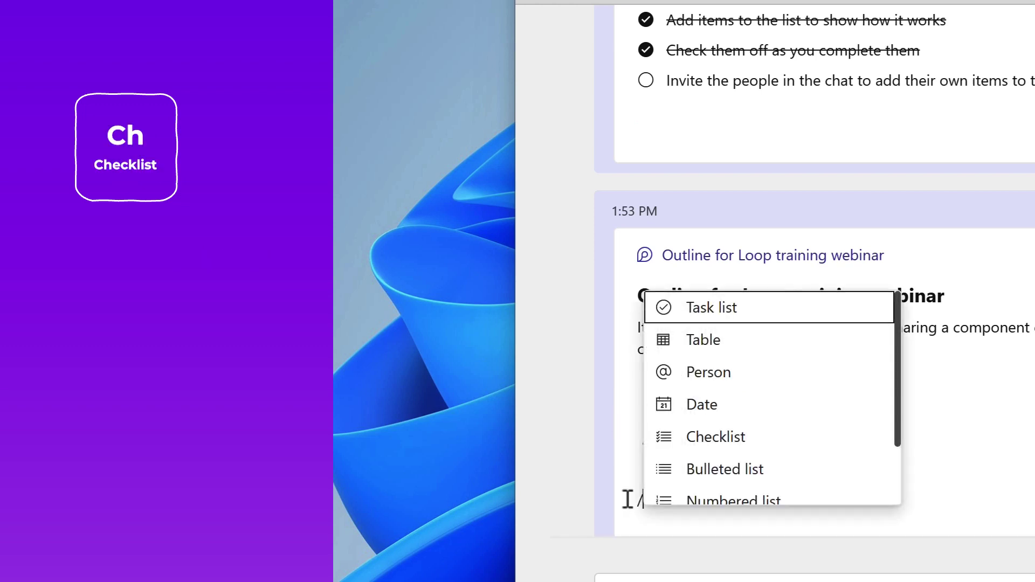
type("ch")
key("Return")
type("This thing")
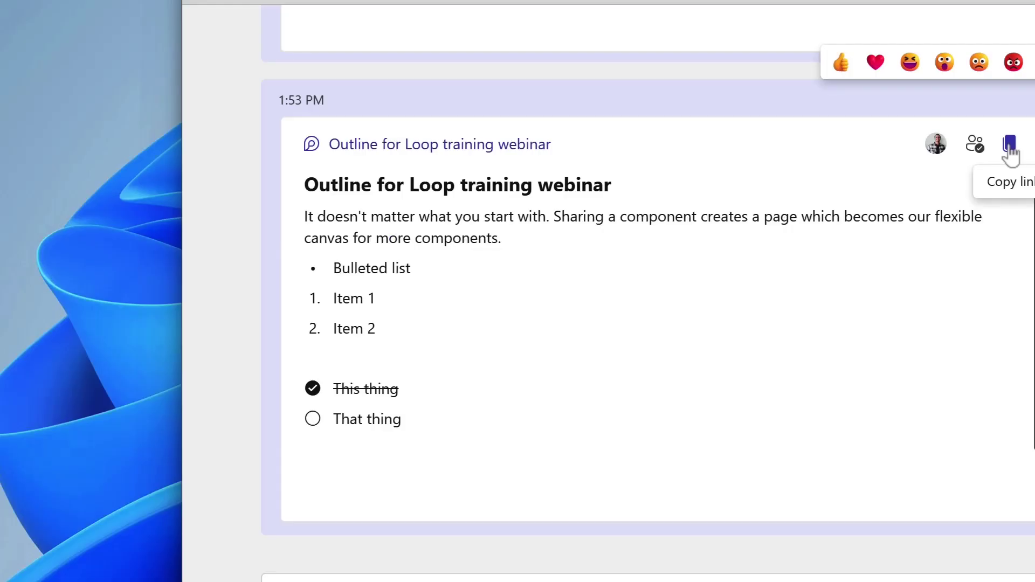
Copy the outline component's link and paste it into the 'Continuing our Loop training planning' draft.
left_click(1010, 143)
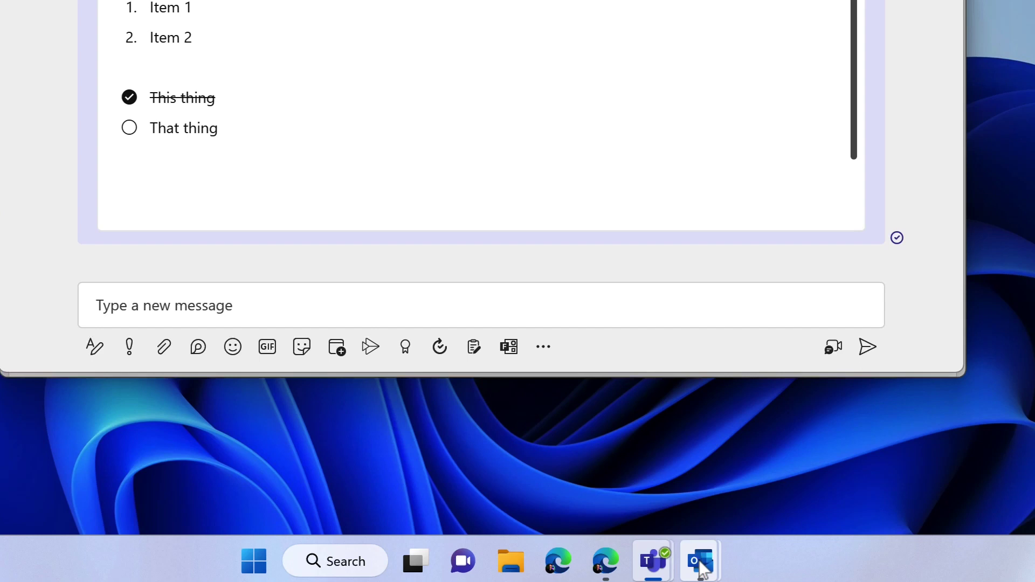
mouse_move(702, 563)
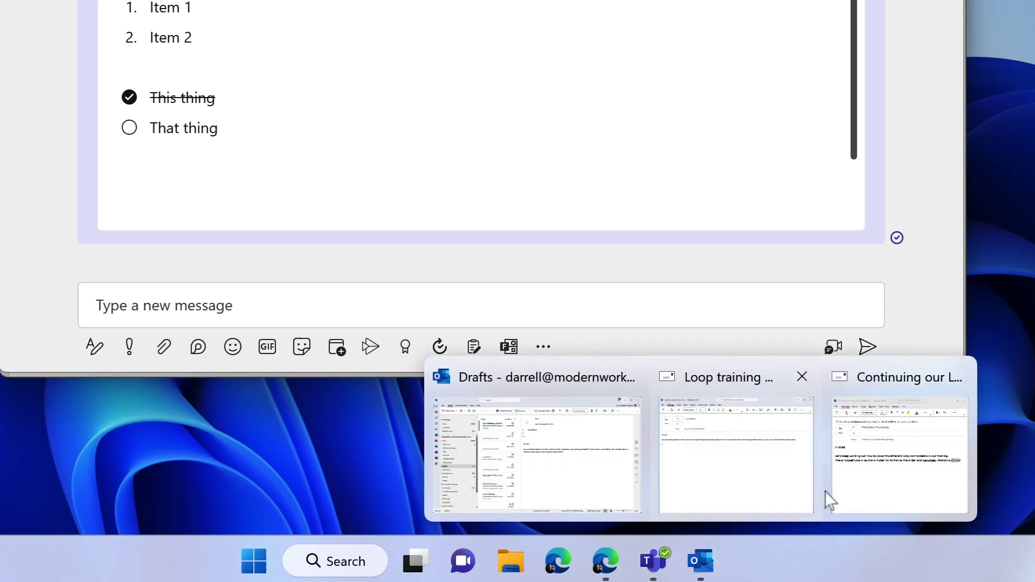
left_click(825, 493)
key("ctrl+v")
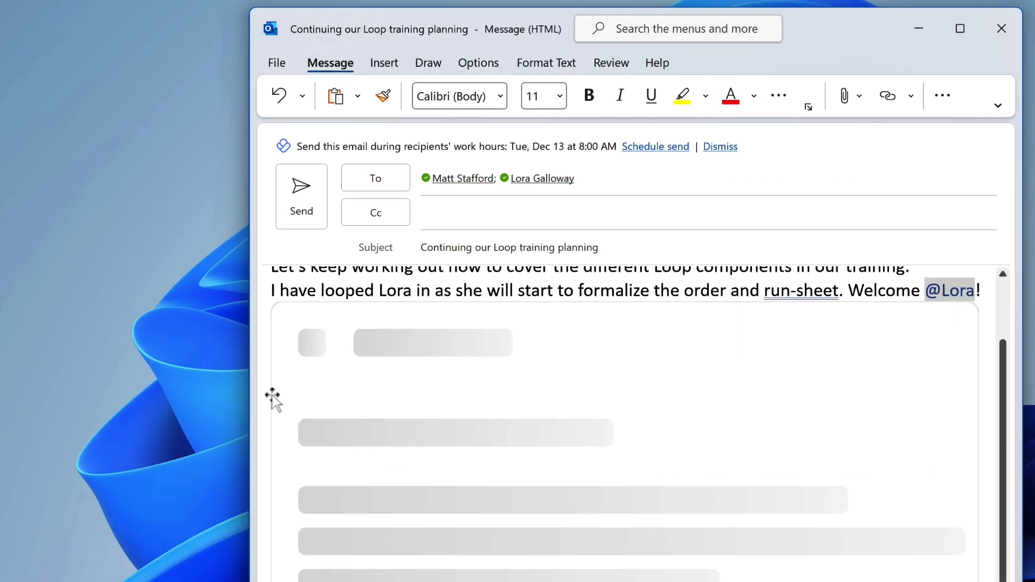
scroll(323, 458, "down", 5)
left_click(341, 535)
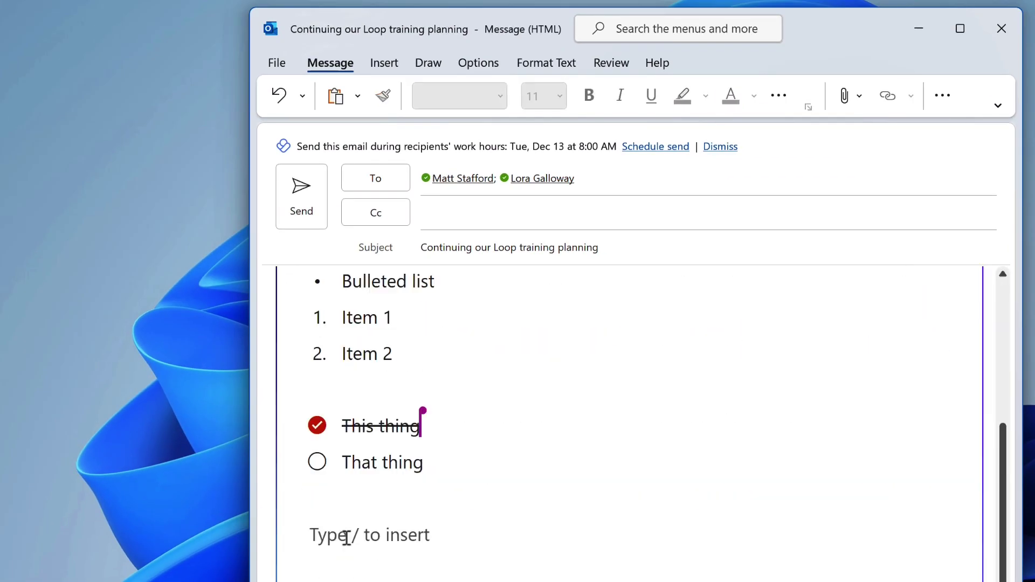
type("/date")
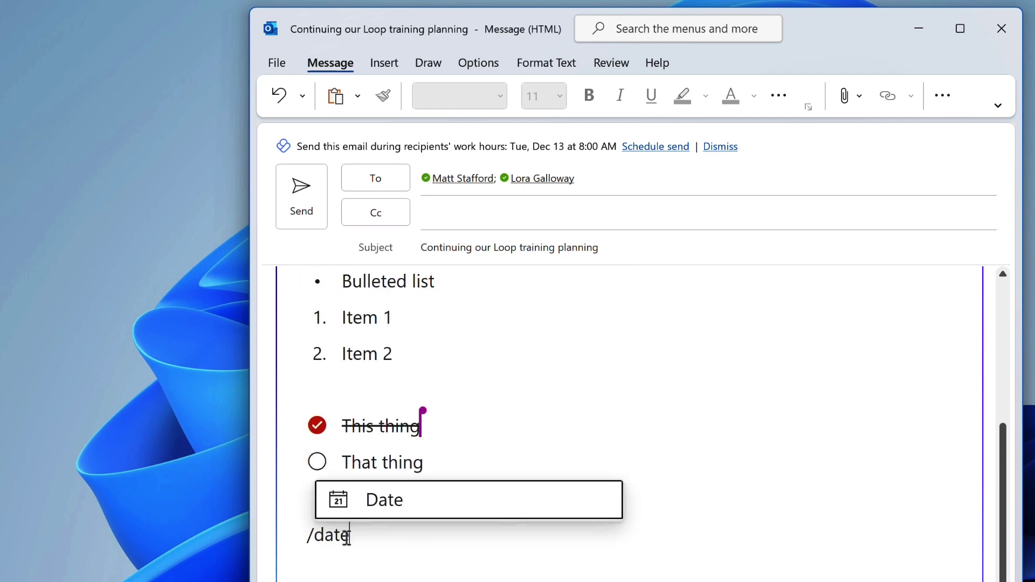
key("Return")
key("Down")
key("Left")
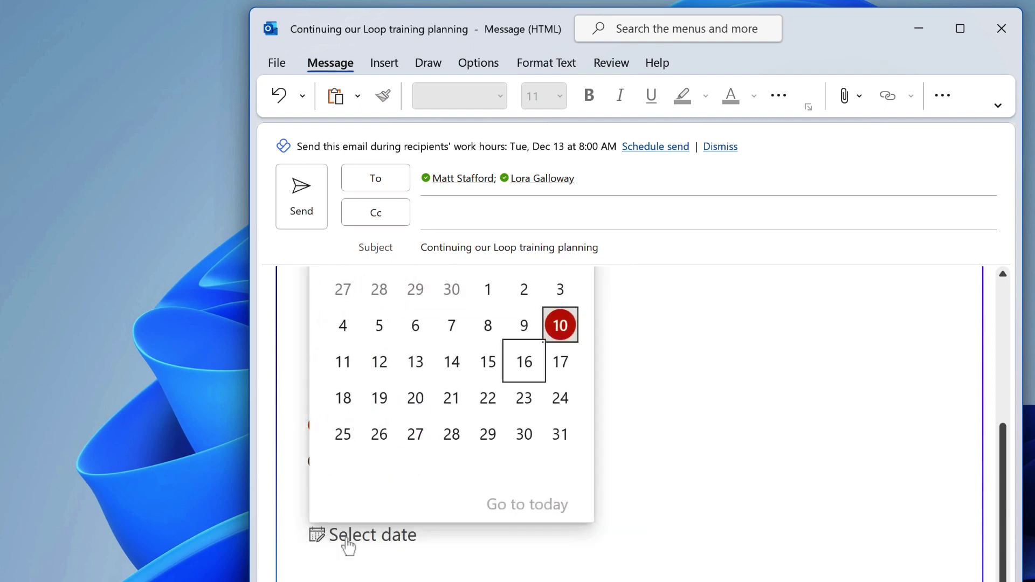
key("Left")
key("Return")
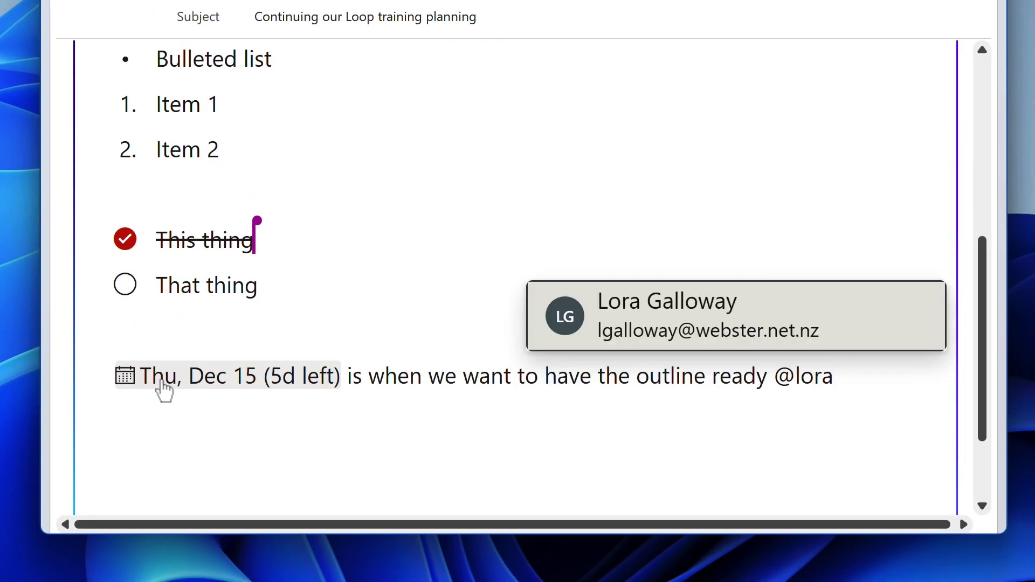
key("Return")
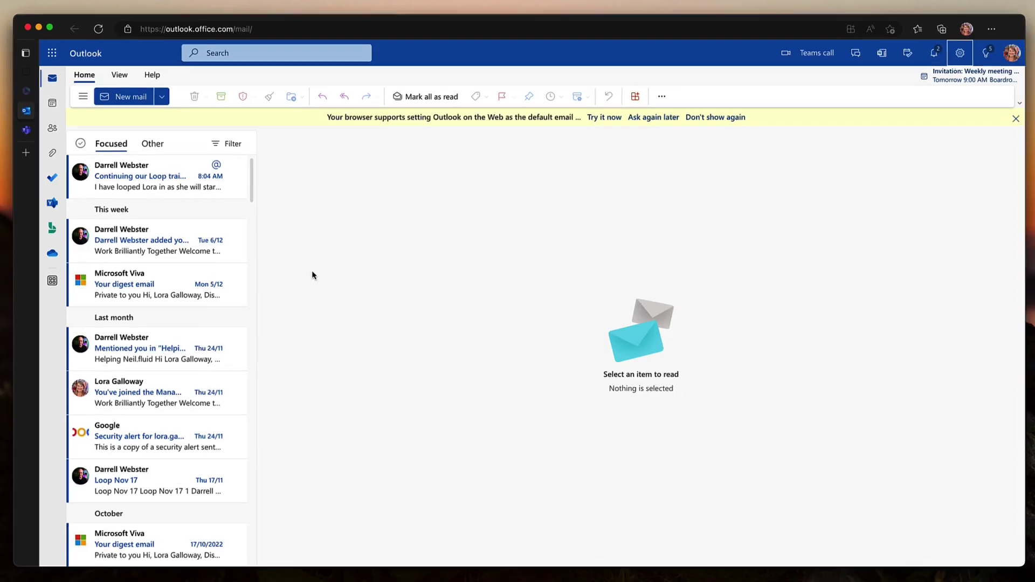
Open the 'Continuing our Loop training planning' email at the top of the inbox.
left_click(192, 194)
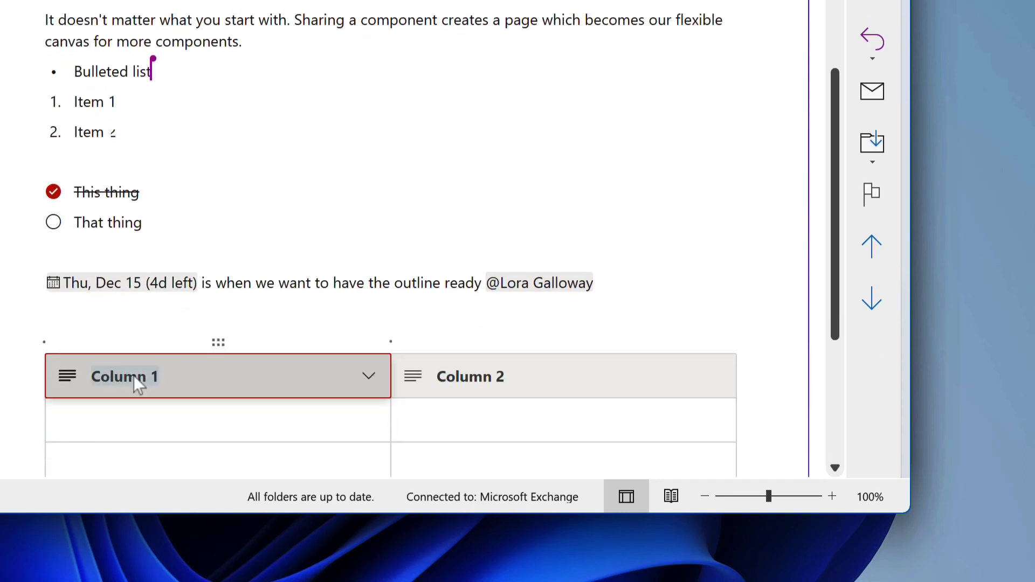
Rename the table headers to Idea, Description and Assigned to.
type("Idea")
key("Tab")
type("Description")
key("Tab")
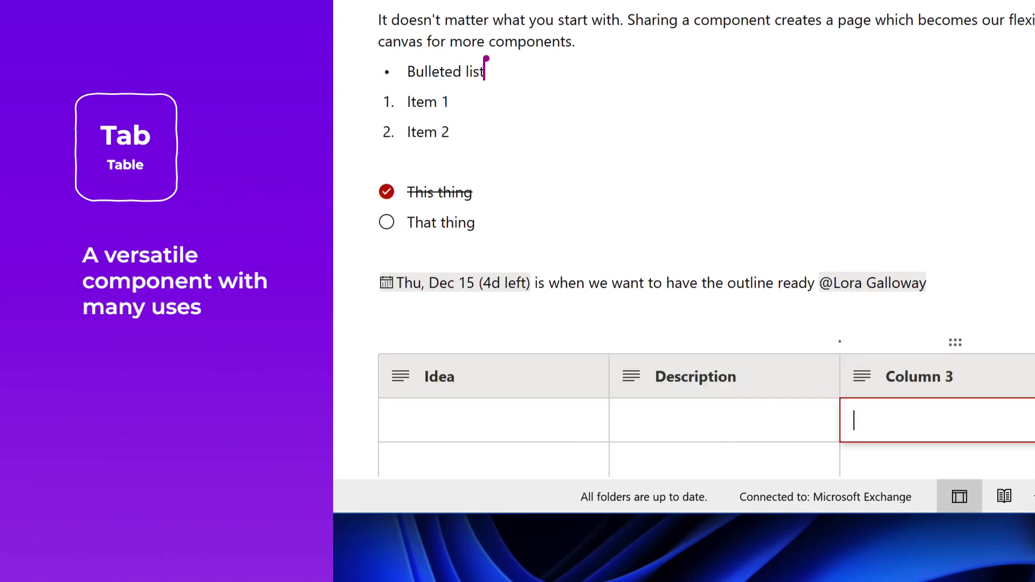
left_click(942, 388)
type("Assigned to")
scroll(522, 241, "down", 3)
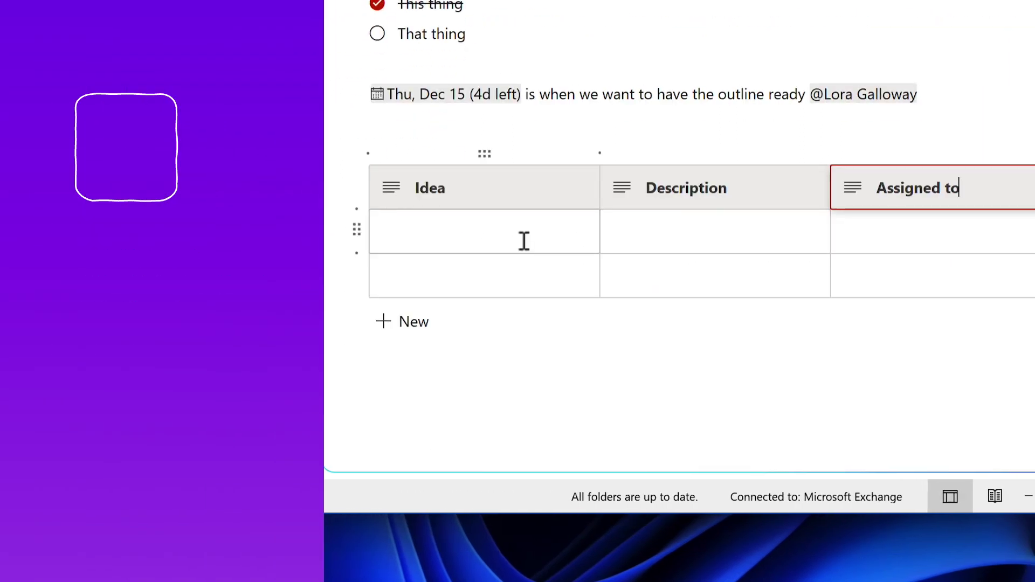
Fill an Interview row asking leadership to comment on Loop, assigned to a teammate.
left_click(523, 240)
type("Interview")
key("Tab")
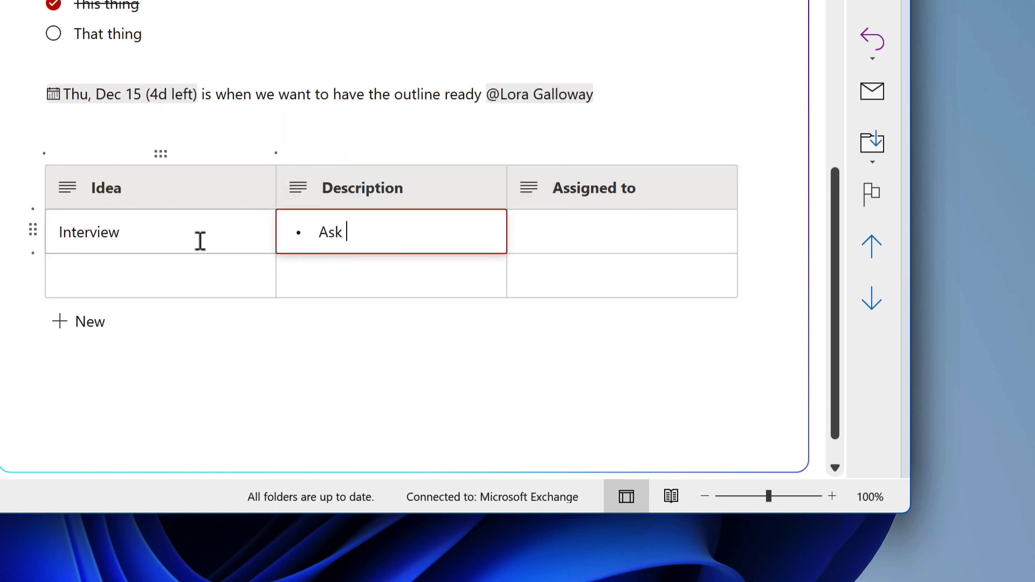
type("Ask one of our leadership to comment on the use of ")
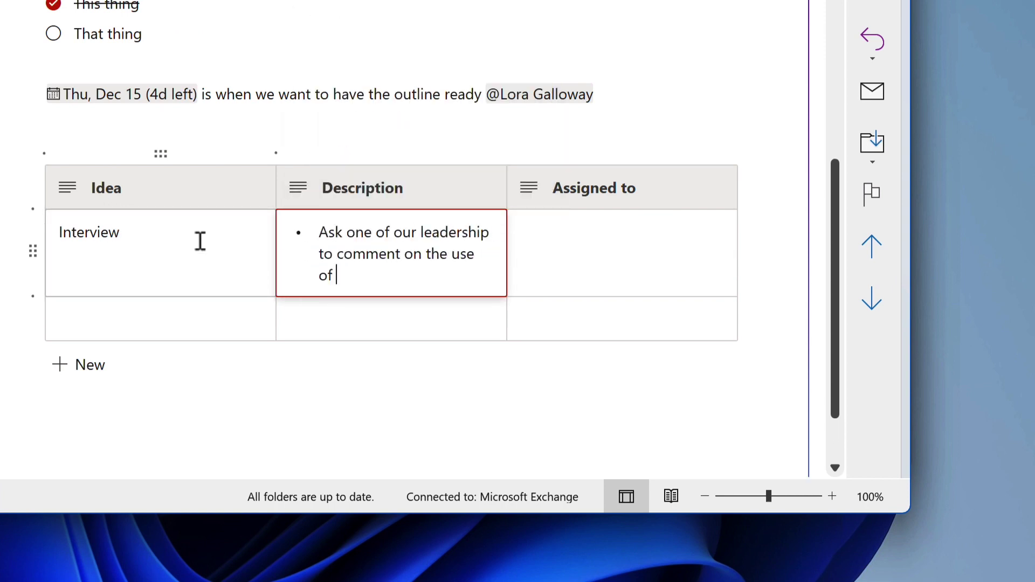
type("Loop in the org")
key("Tab")
type("@da")
key("Return")
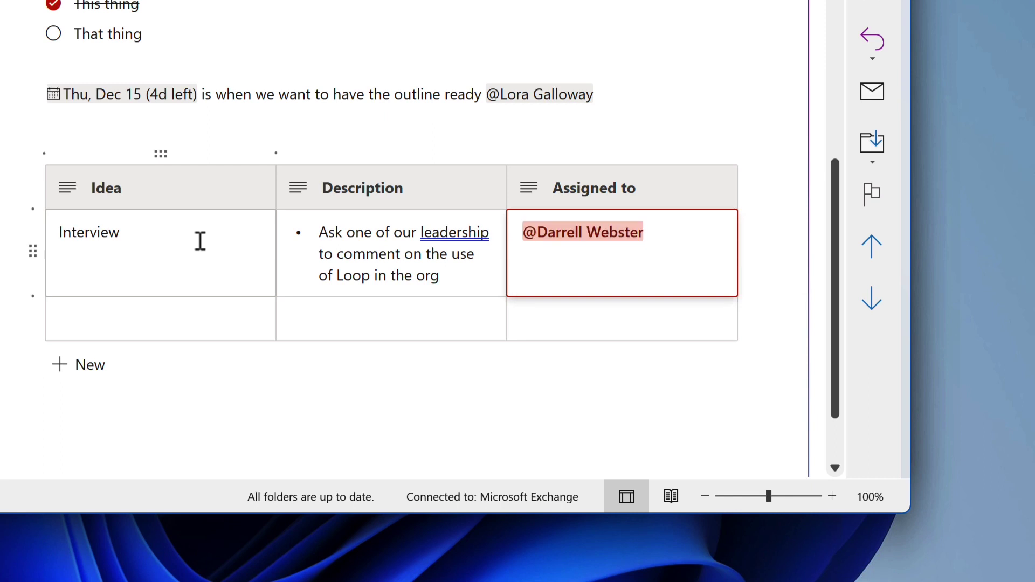
Add a 'Getting Started activities' row and move Assigned to between Idea and Description.
left_click(157, 319)
type("Getting Started activities")
key("Tab")
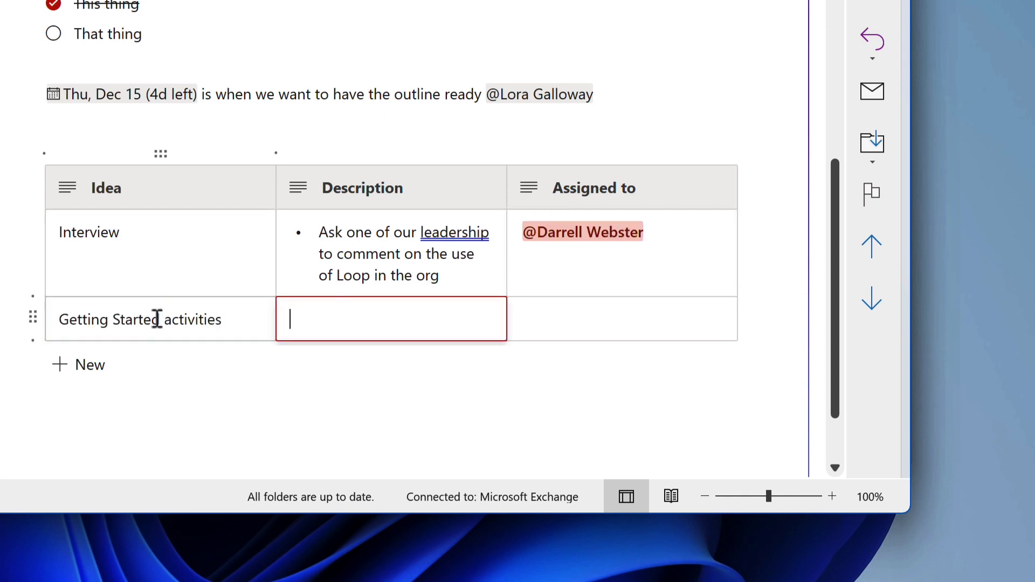
type("/ch")
key("Return")
type("Simple list to get people started")
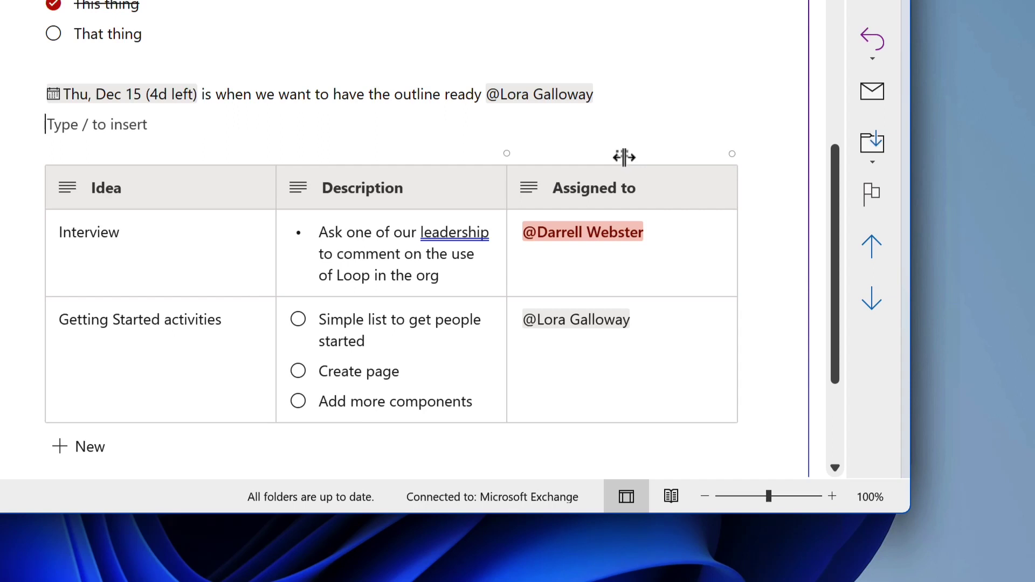
left_click(623, 156)
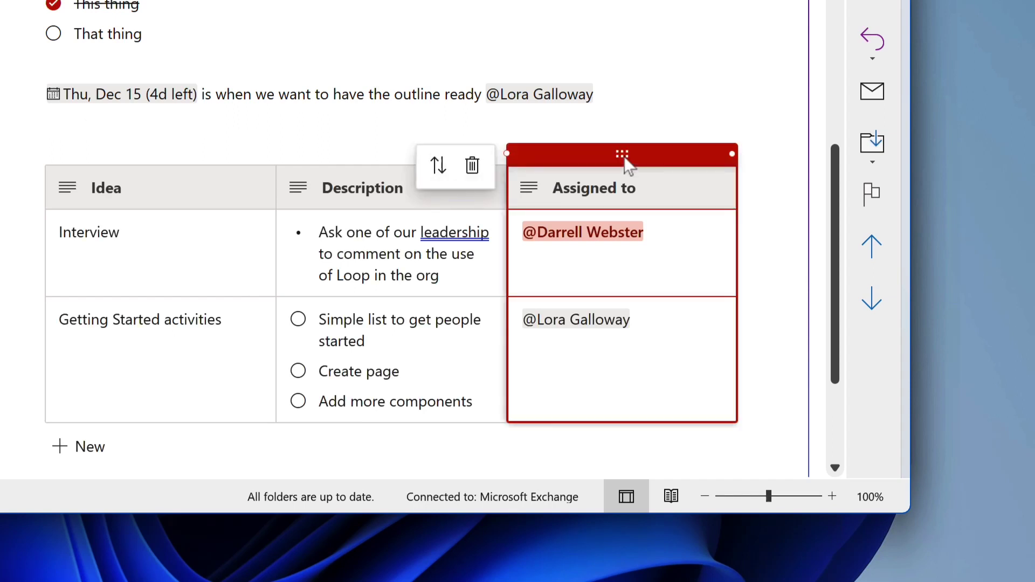
left_click_drag(627, 162, 392, 157)
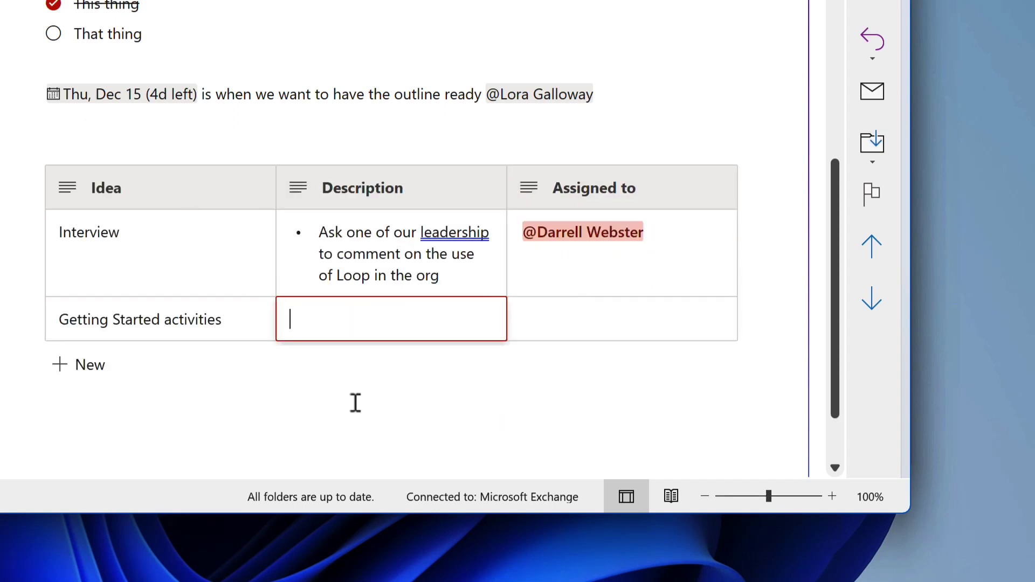
Make its Description a checklist: 'Simple list to get people started', 'Create page', 'Add more'.
type("/ch")
key("Return")
type("Simple list to get people started")
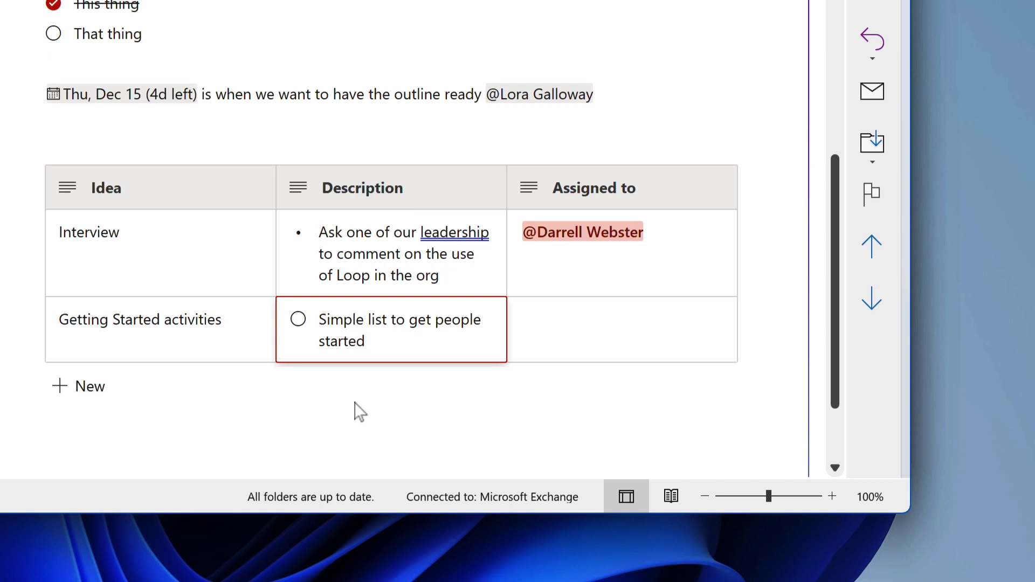
key("Return")
type("Create")
type(" page")
key("Return")
type("Add more")
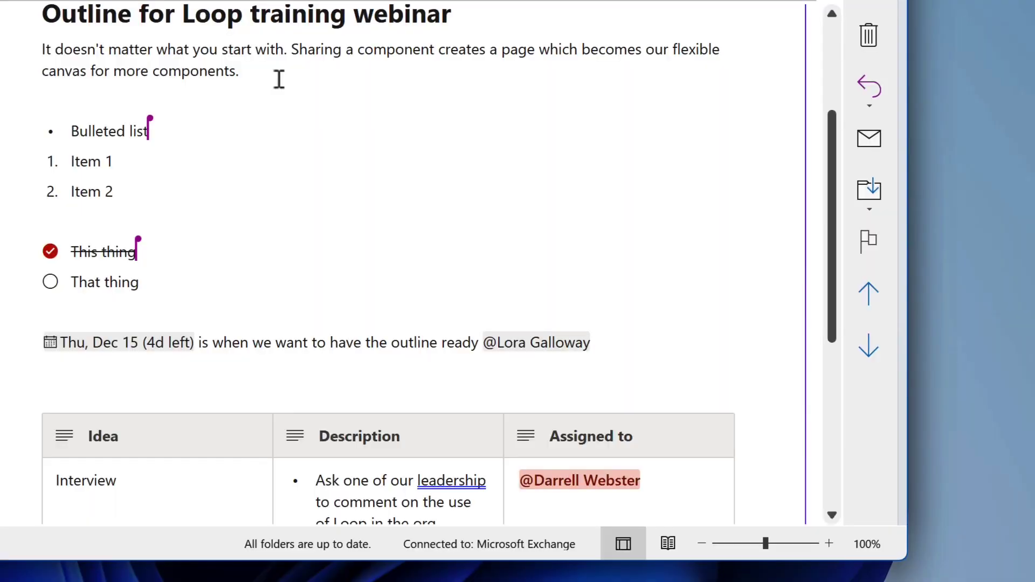
Insert a 'Recording interview tasks' task list under the intro, assigning a task to a teammate.
left_click(278, 79)
key("Return")
type("/tas")
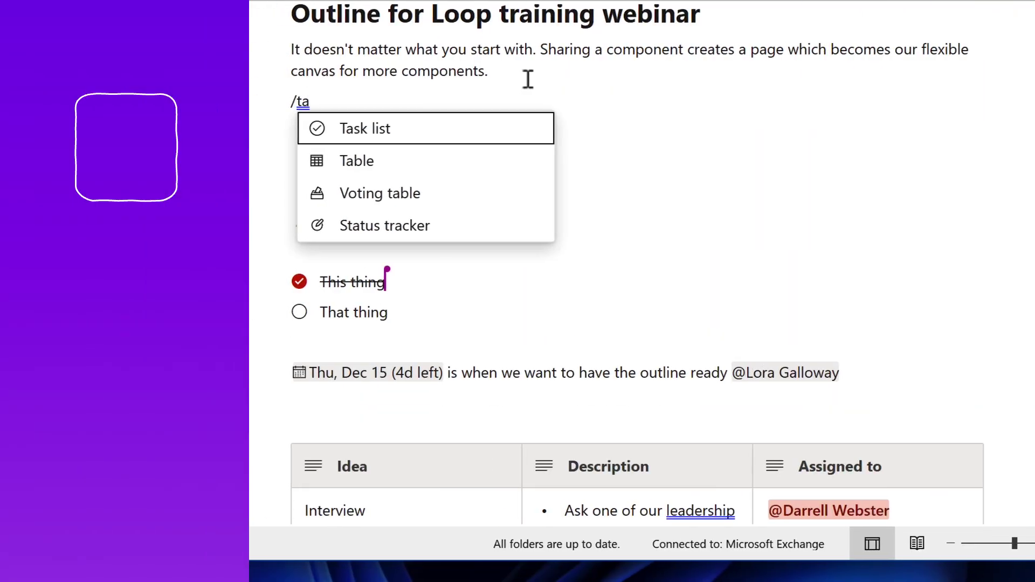
key("Return")
double_click(412, 110)
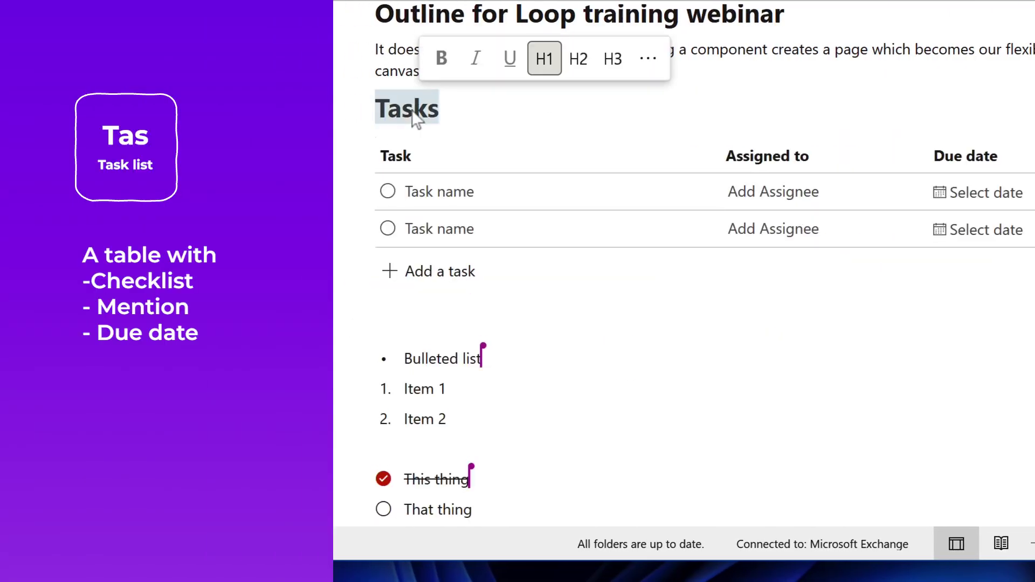
type("Recording interview t")
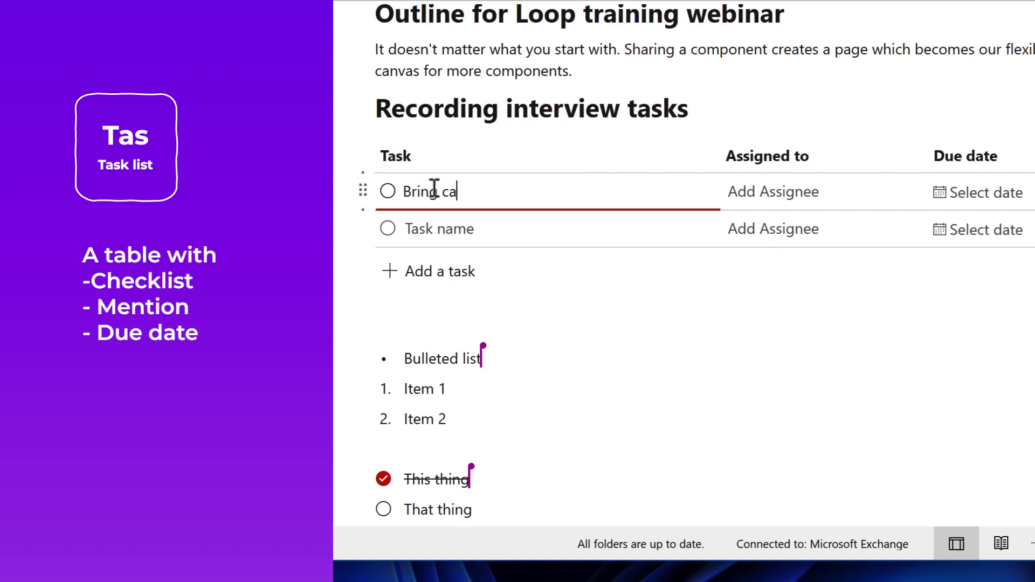
type("@ma")
key("Return")
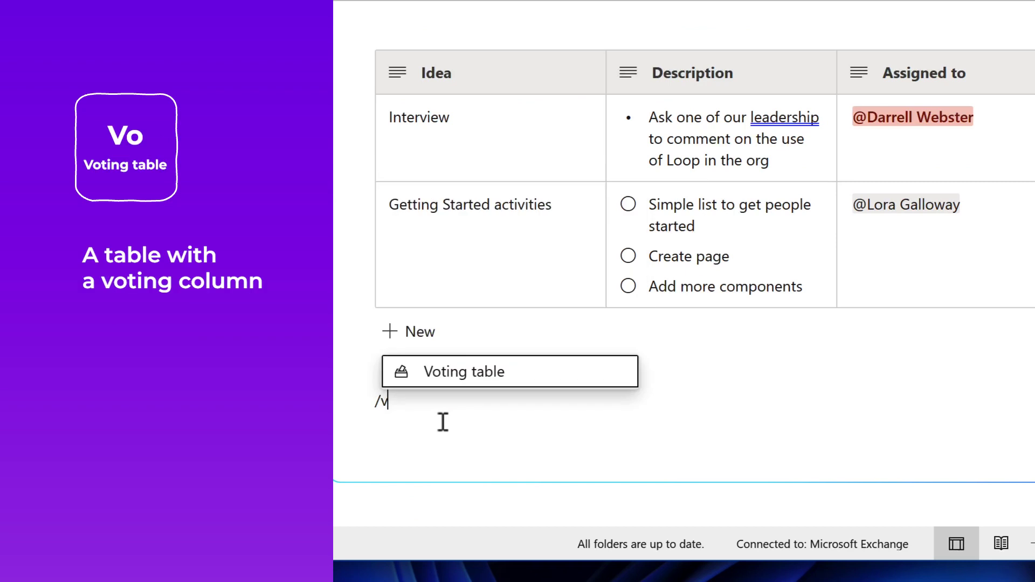
Below the Idea table, begin a status tracker insert by typing /sta.
scroll(443, 421, "down", 3)
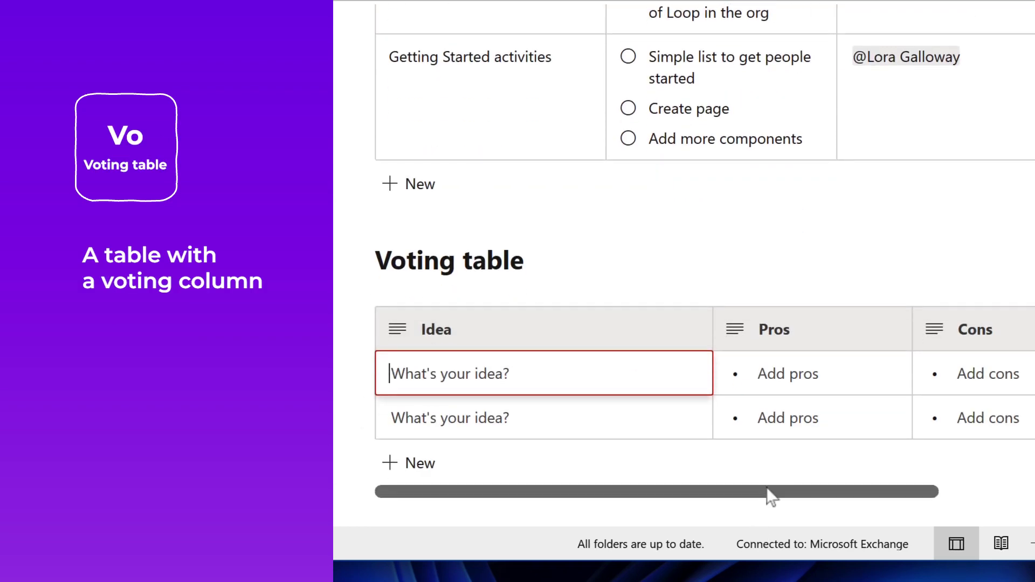
left_click_drag(769, 492, 953, 486)
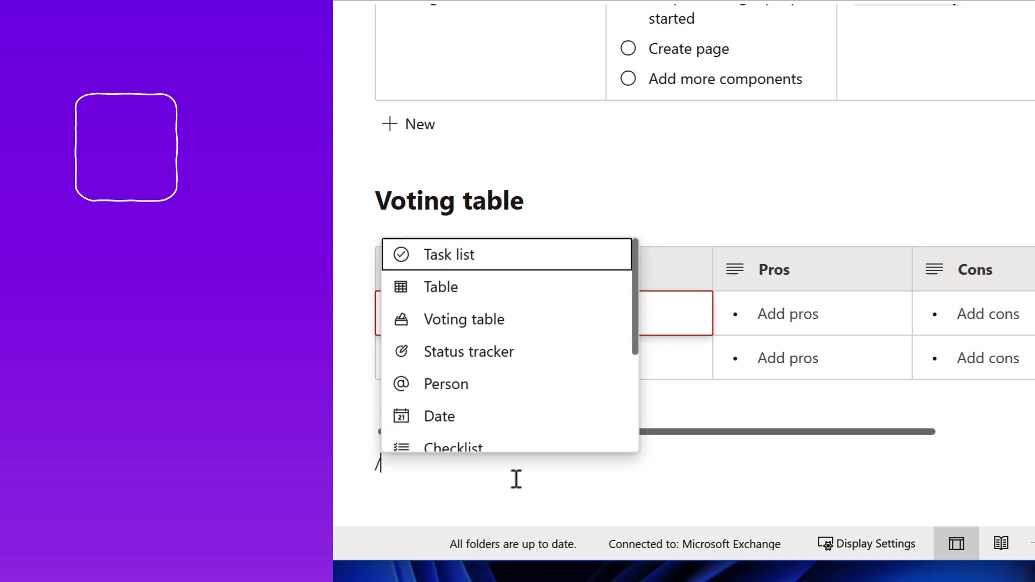
type("sta")
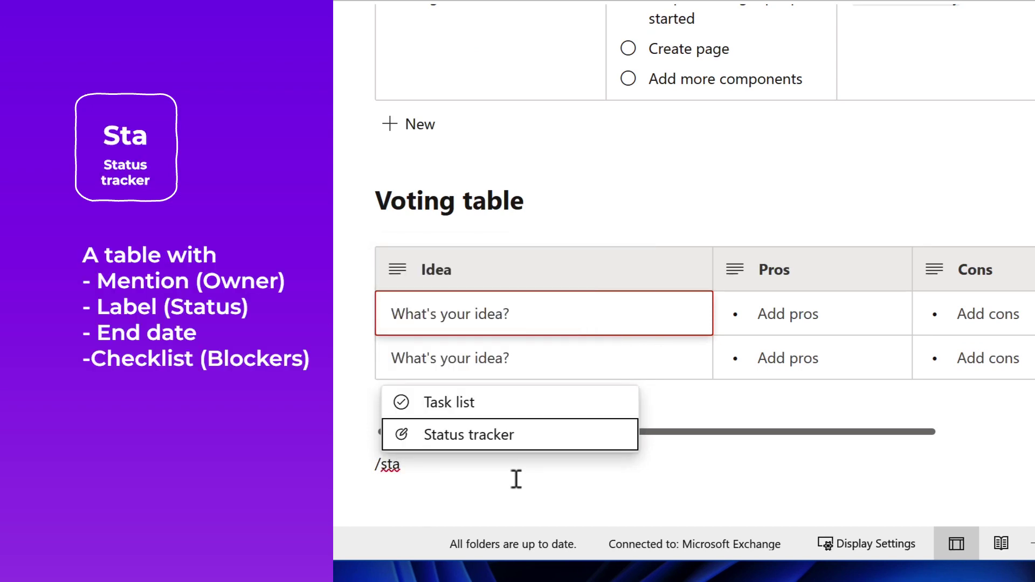
Insert the Status tracker table and select the first row's Status cell.
key("Return")
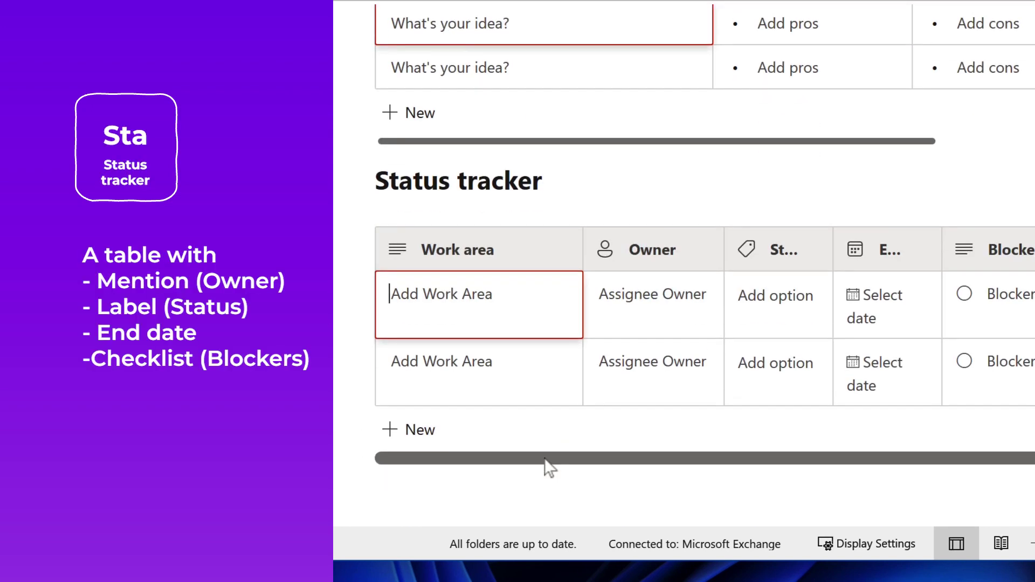
left_click(744, 305)
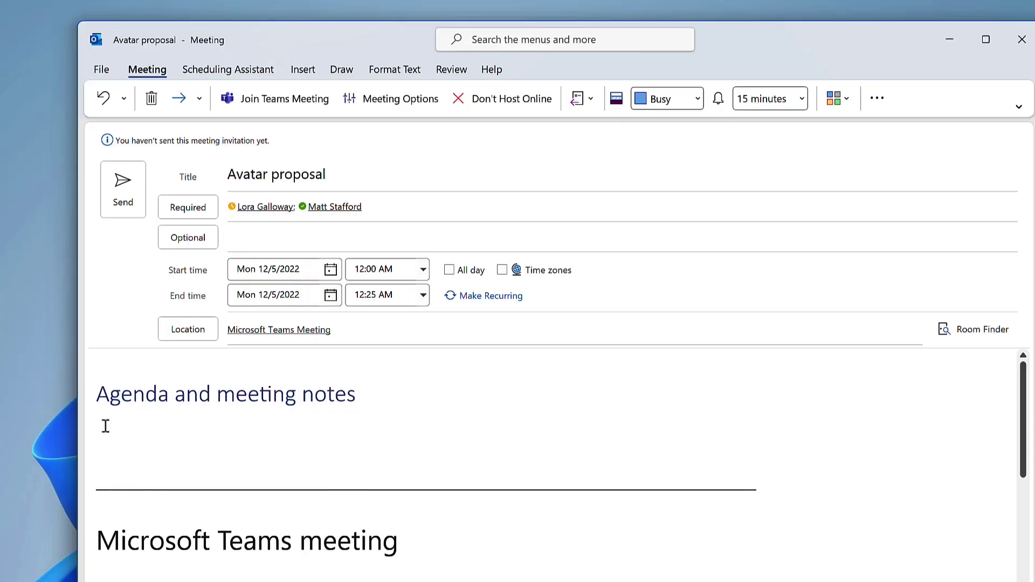
Insert an 'Agenda' Loop table with Item, Assigned to and Time columns.
left_click(314, 70)
left_click(285, 98)
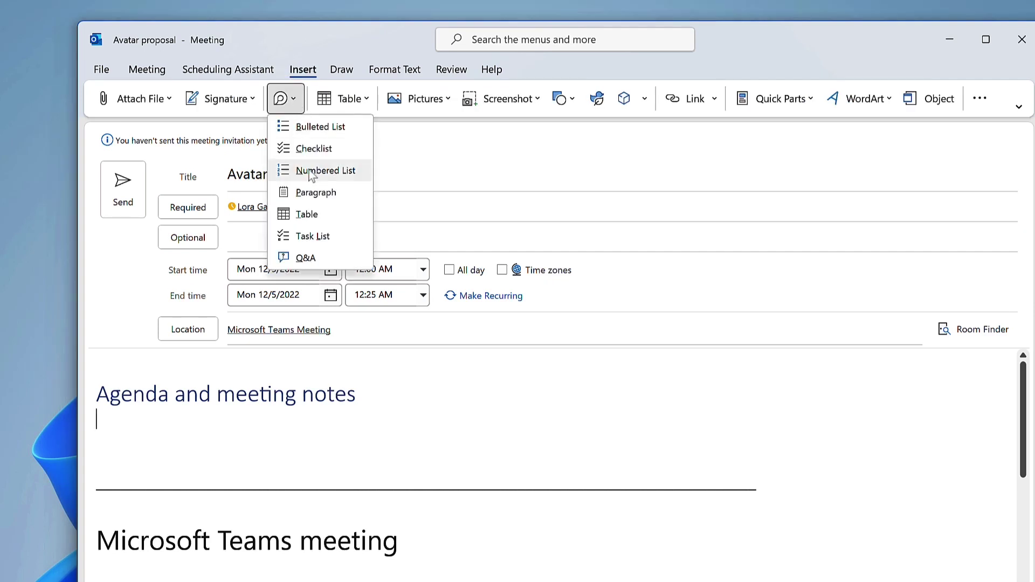
left_click(307, 220)
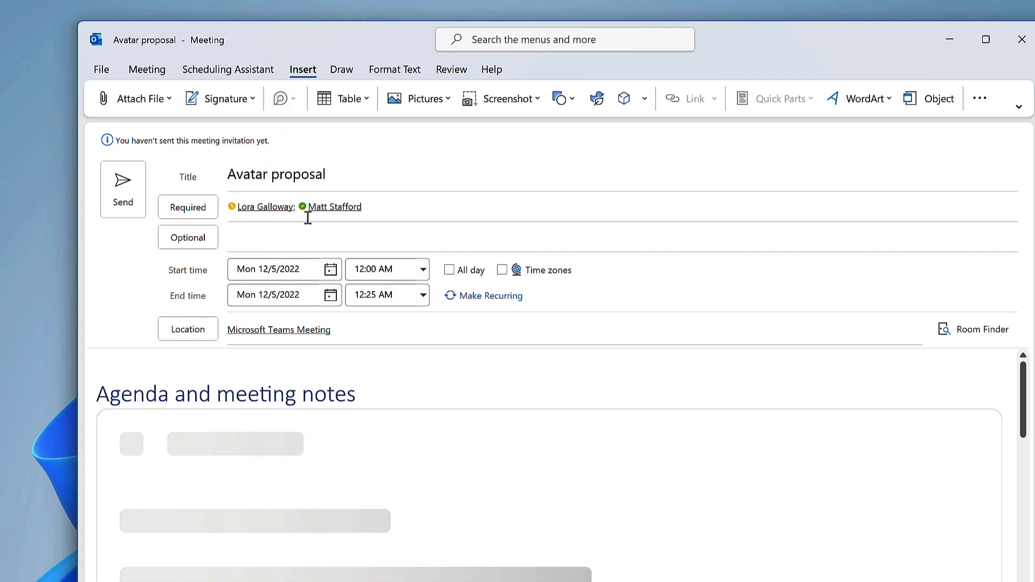
type("Agenda")
scroll(381, 482, "down", 2)
left_click(231, 431)
type("Item")
left_click(614, 432)
type("Ag")
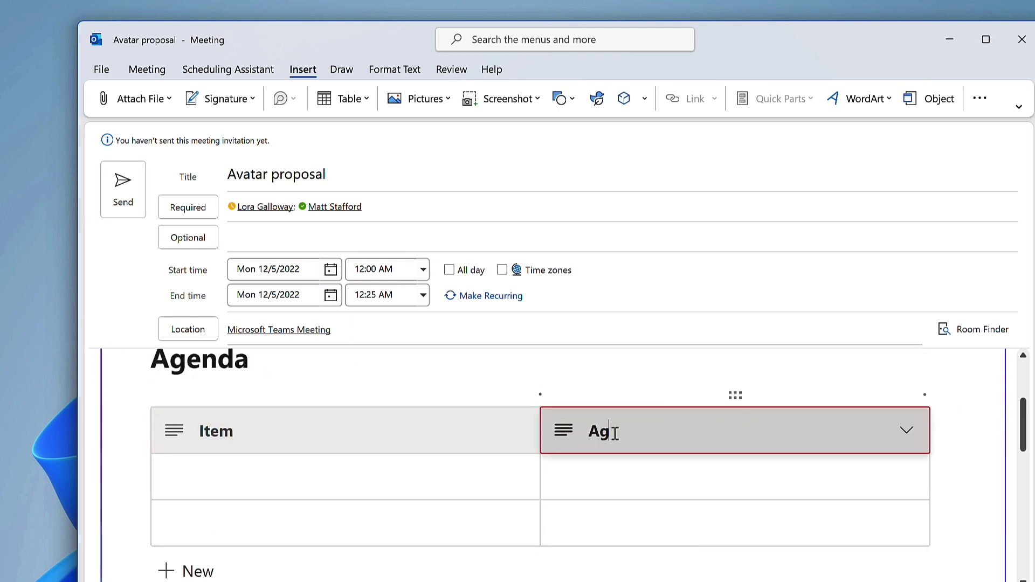
type("signed to")
left_click(924, 393)
type("TimeProposal")
Fill the first agenda row with a mentioned teammate and a 10 min time.
key("Tab")
type("@darrell")
key("Return")
key("Tab")
type("10 min")
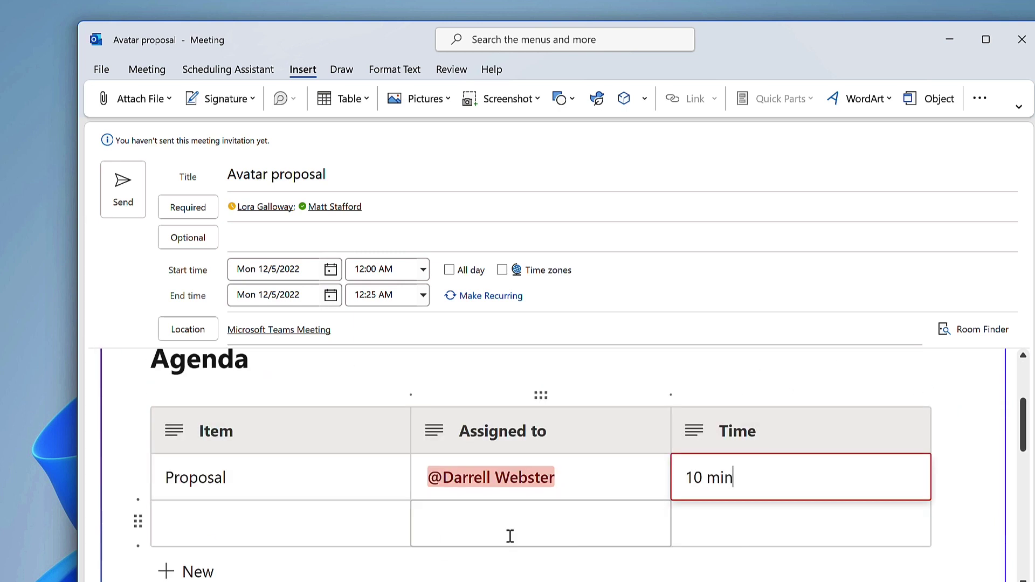
Add a 'Meeting notes' Heading 1 below the Agenda table.
scroll(510, 536, "down", 3)
left_click(258, 492)
type("Meeting notes")
triple_click(172, 450)
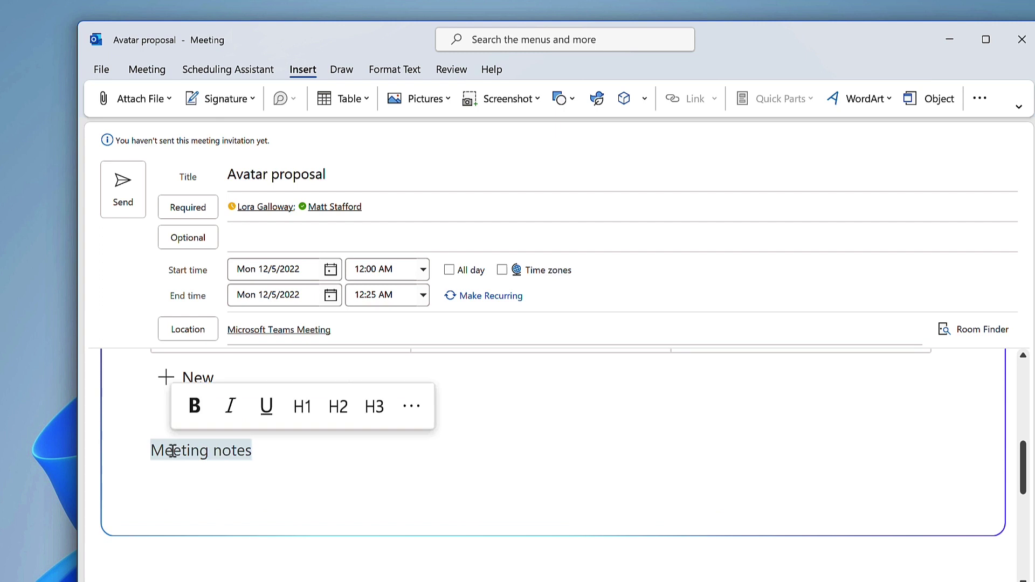
left_click(302, 406)
left_click(369, 465)
key("Return")
Add a bulleted list and a follow-up task list, then send the invitation.
type("/bu")
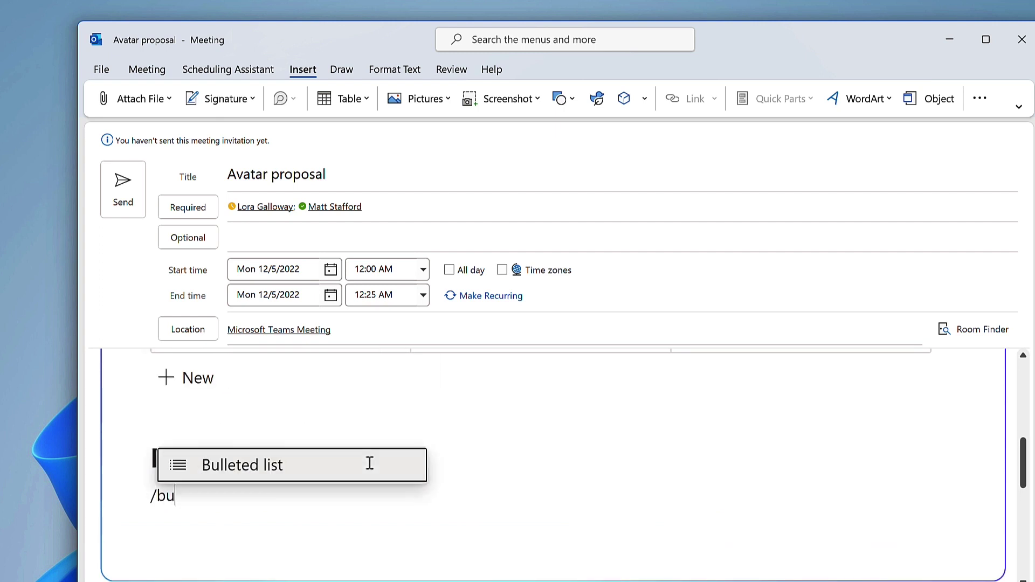
key("Return")
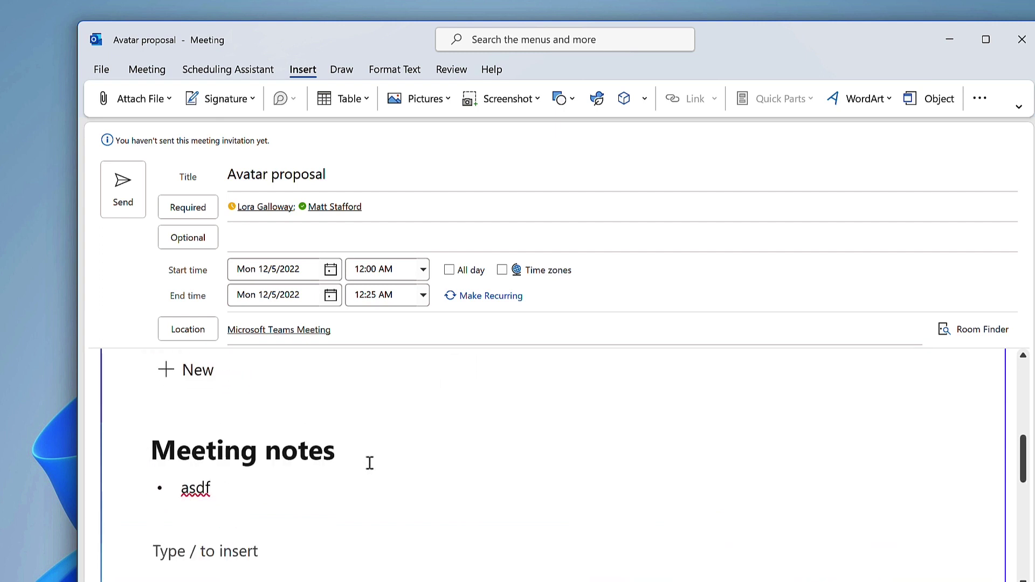
type("/tas")
key("Return")
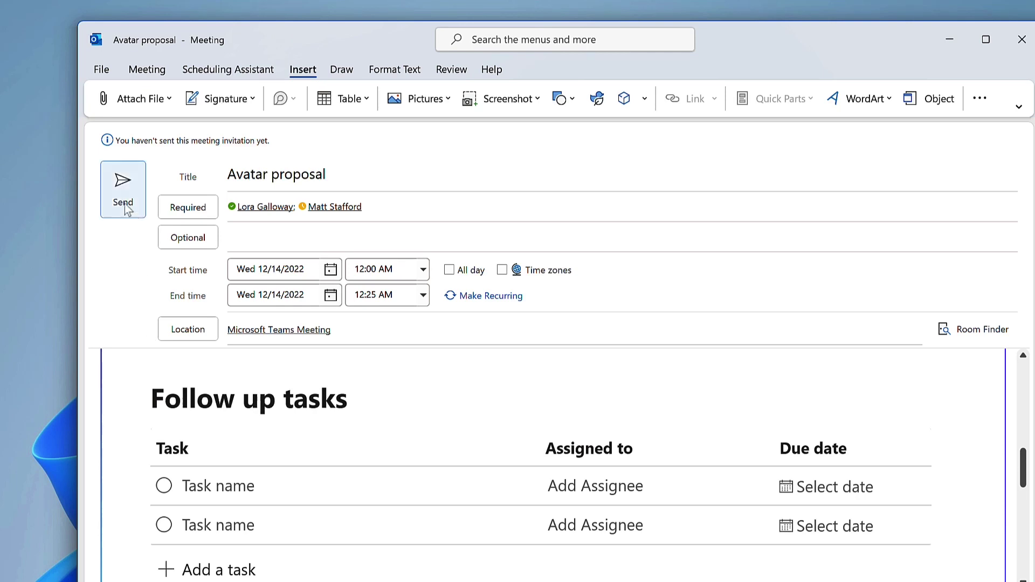
left_click(122, 193)
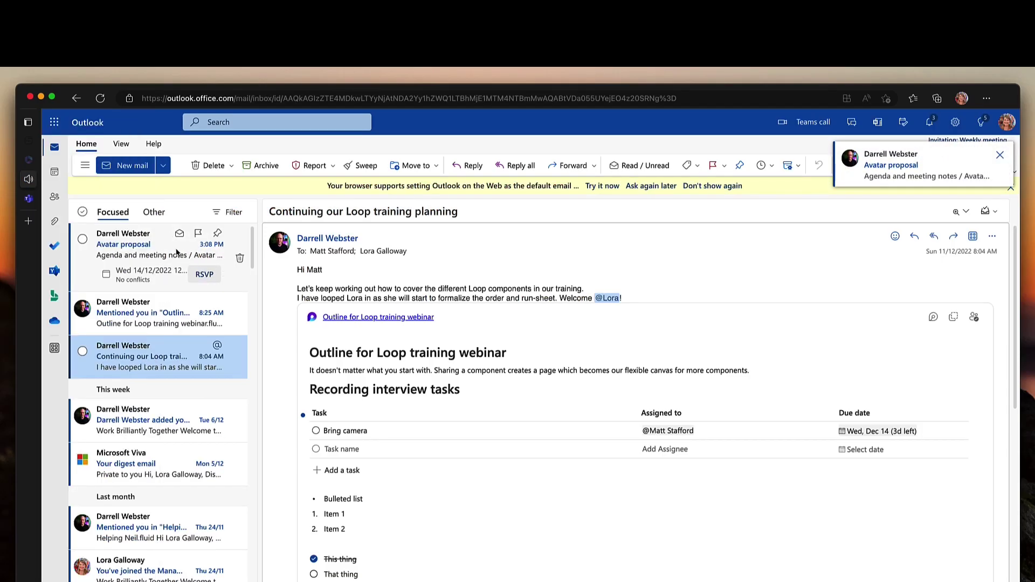
Open the Avatar proposal meeting details and start a bulleted list in Branded Avatar's description.
left_click(176, 252)
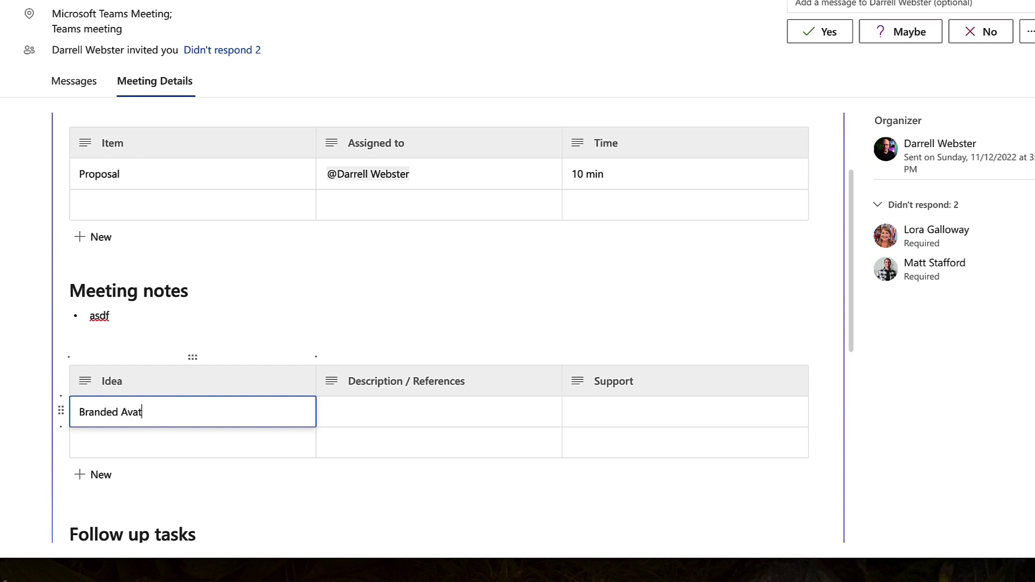
left_click(419, 418)
type("/bu")
key("Return")
type("Referenc")
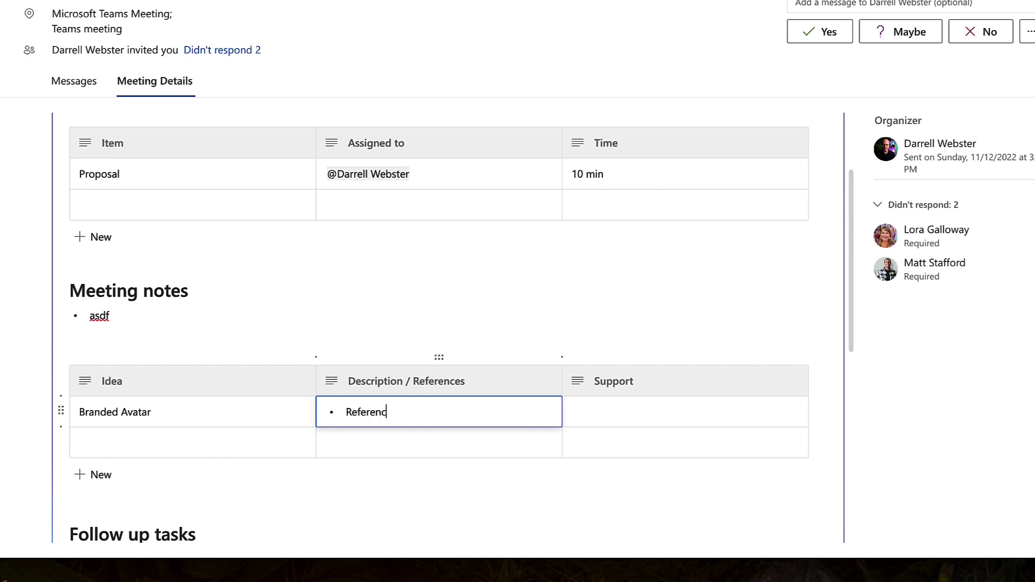
type("e 1")
key("Return")
type("Ref 2")
key("Return")
key("Tab")
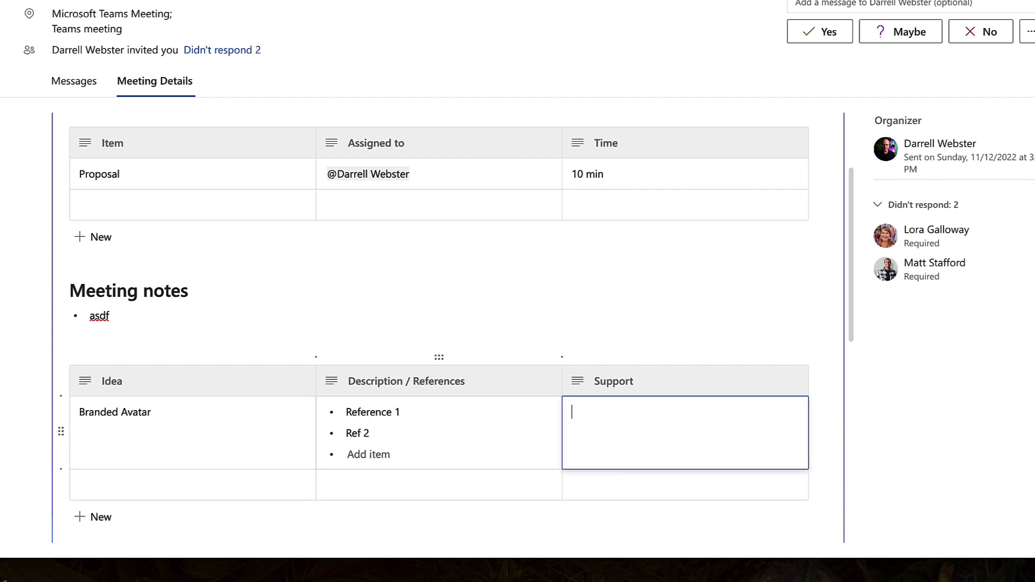
type("@da")
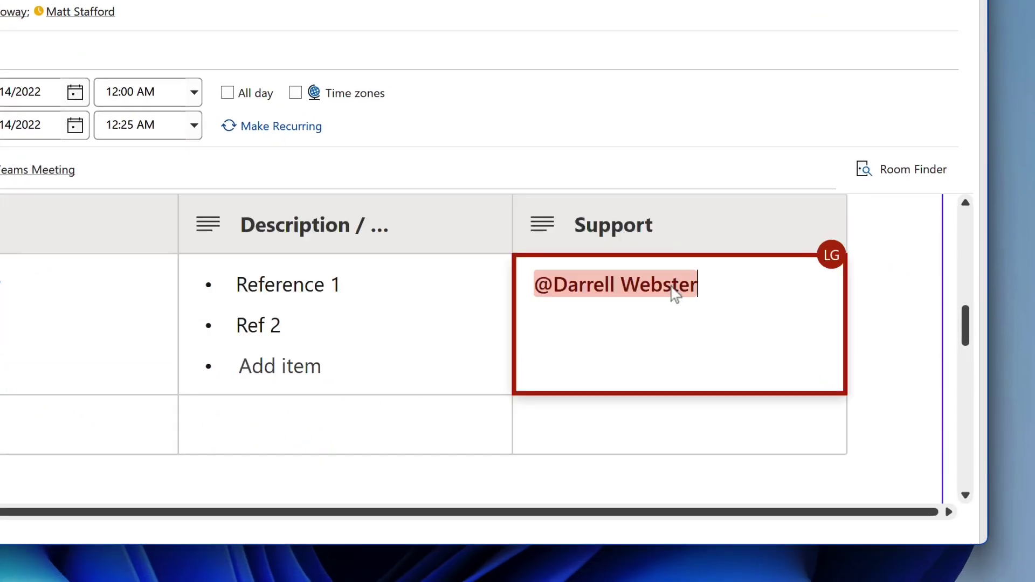
View the teammate's mention card and collaborator flag, then bring up the Document outline for Avatar proposal email.
mouse_move(675, 297)
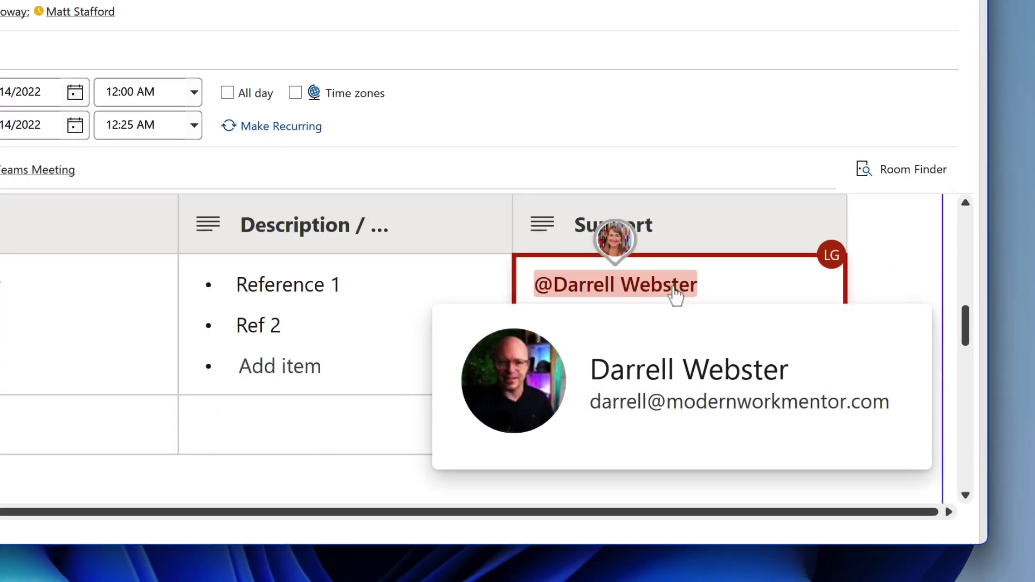
mouse_move(628, 253)
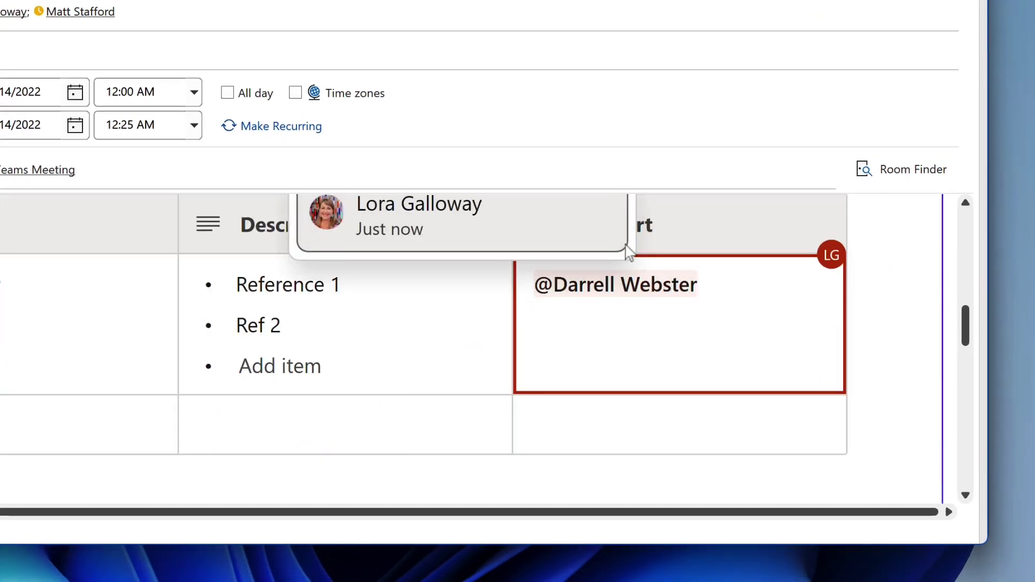
scroll(628, 255, "up", 1)
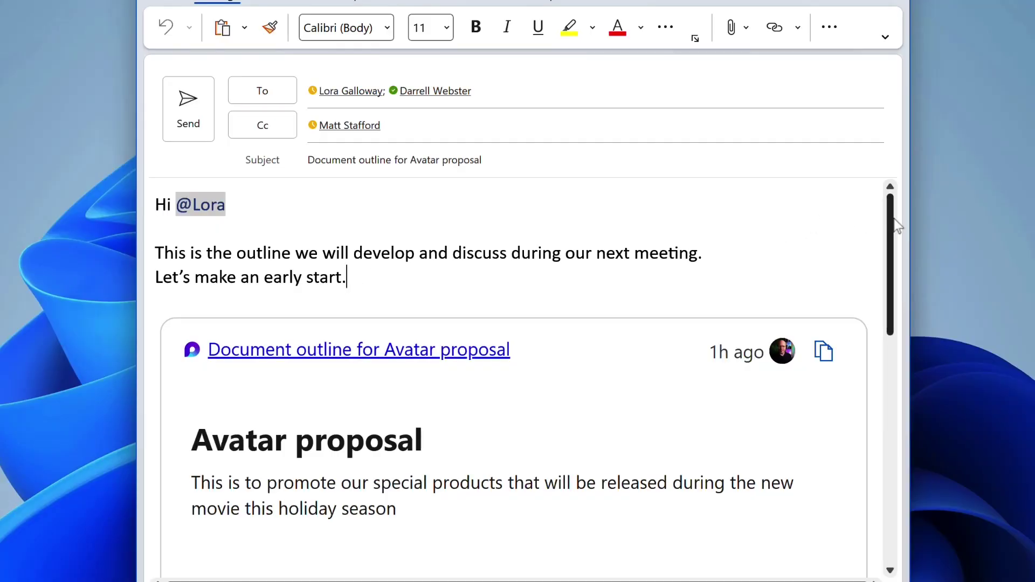
left_click_drag(892, 226, 904, 342)
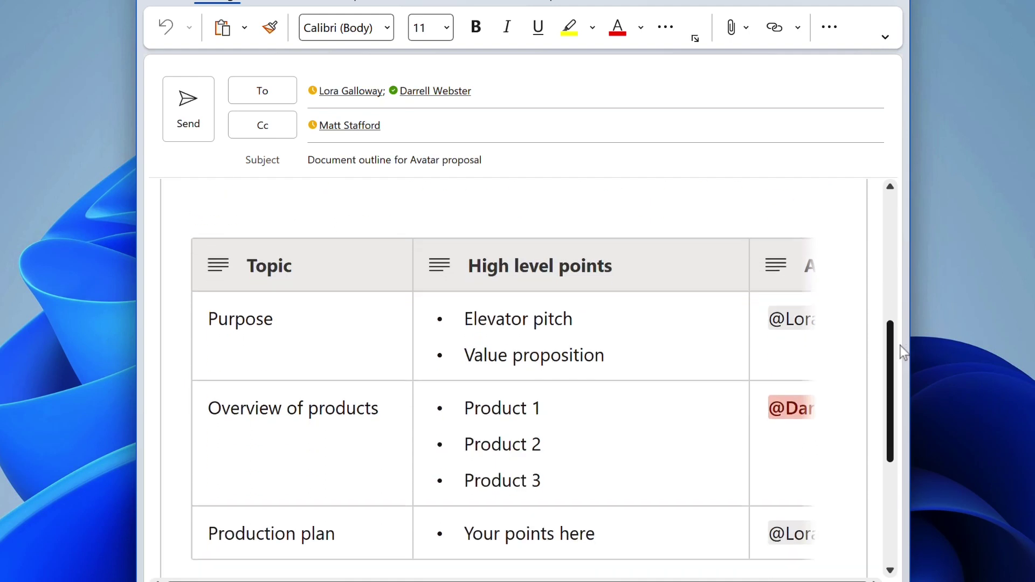
left_click_drag(900, 346, 896, 367)
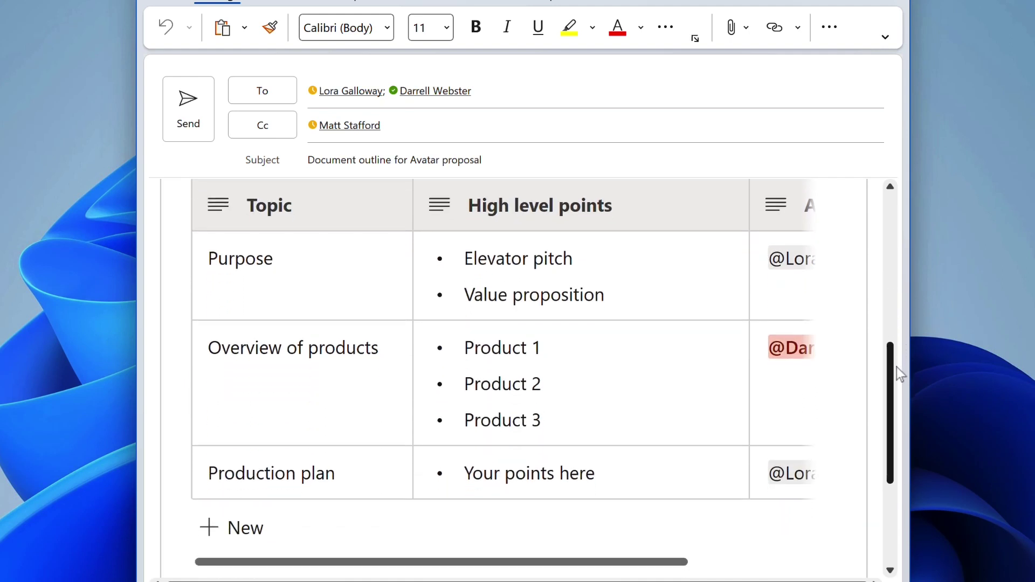
left_click_drag(622, 561, 577, 575)
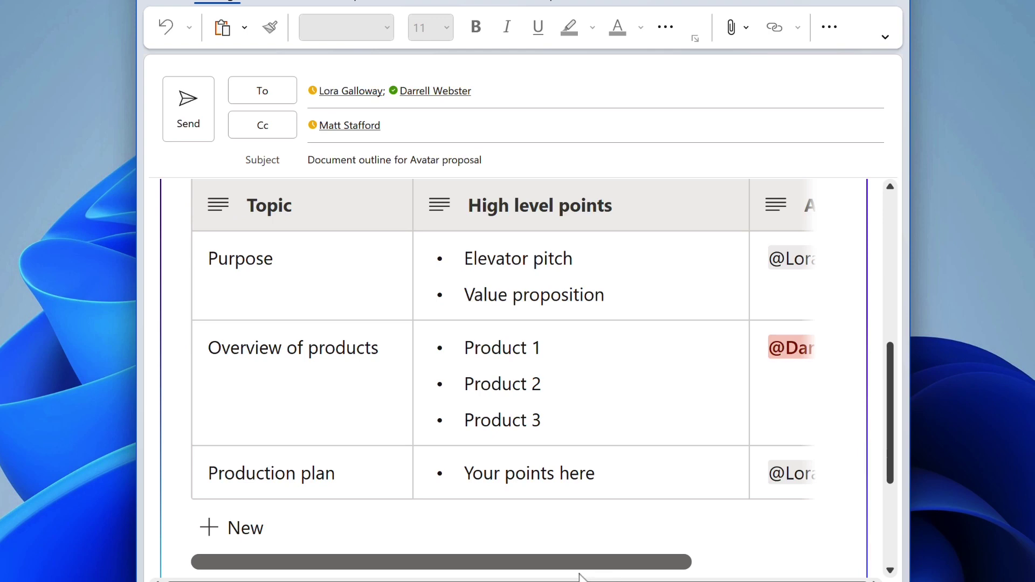